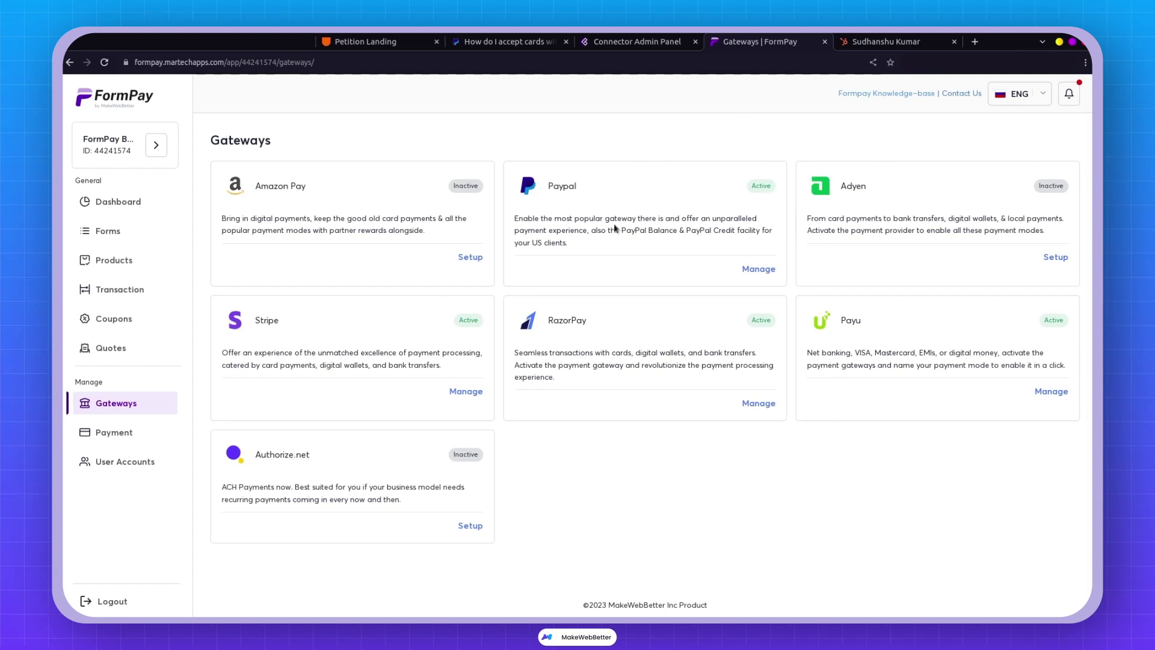
- Open FormPay's PayPal gateway settings and review its test and live credential fields
click(768, 272)
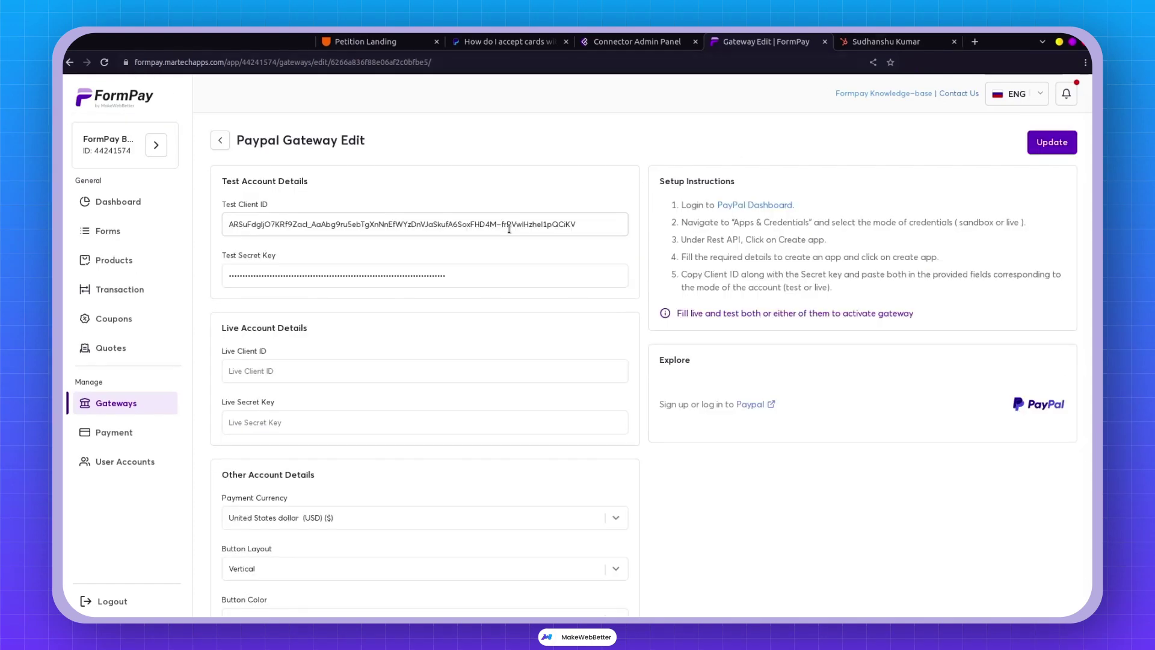
scroll(467, 309, down, 2)
scroll(450, 206, up, 2)
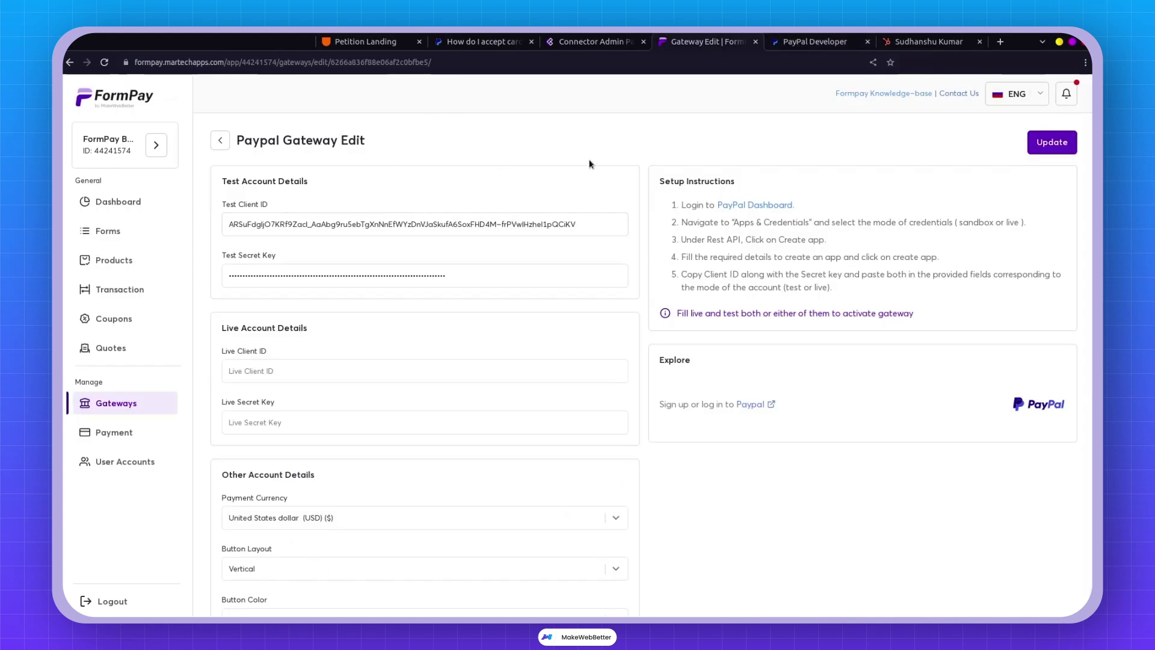
- Sign in to PayPal Developer through Get API Credentials with the saved login and verification code
click(818, 40)
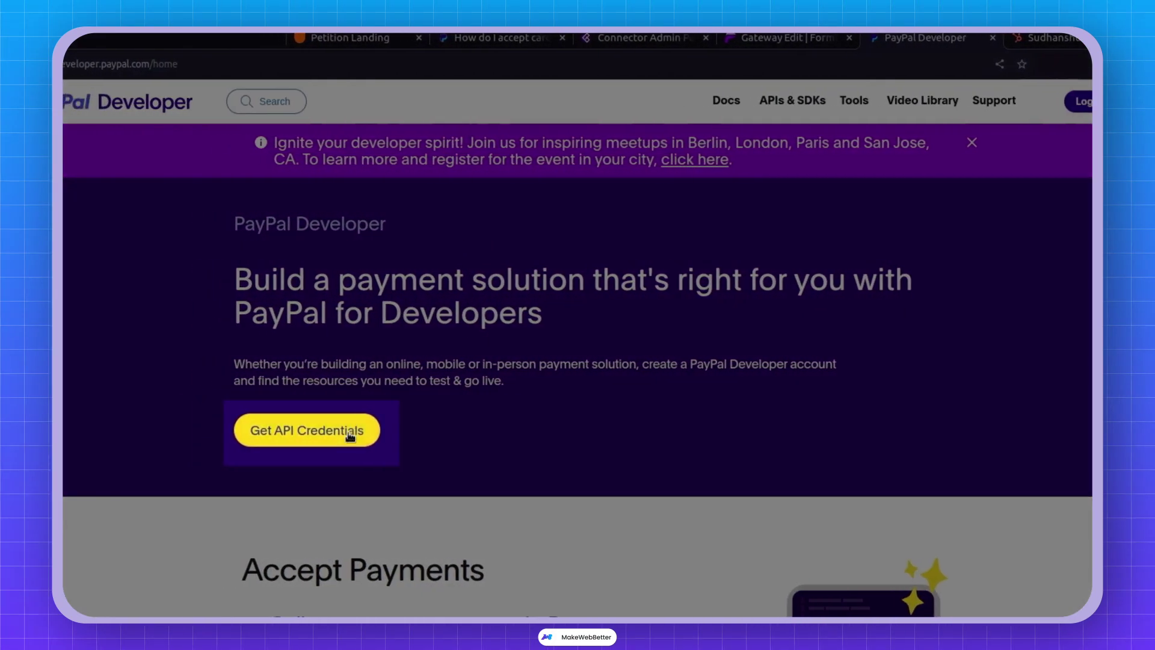
click(349, 435)
key(ctrl+shift+y)
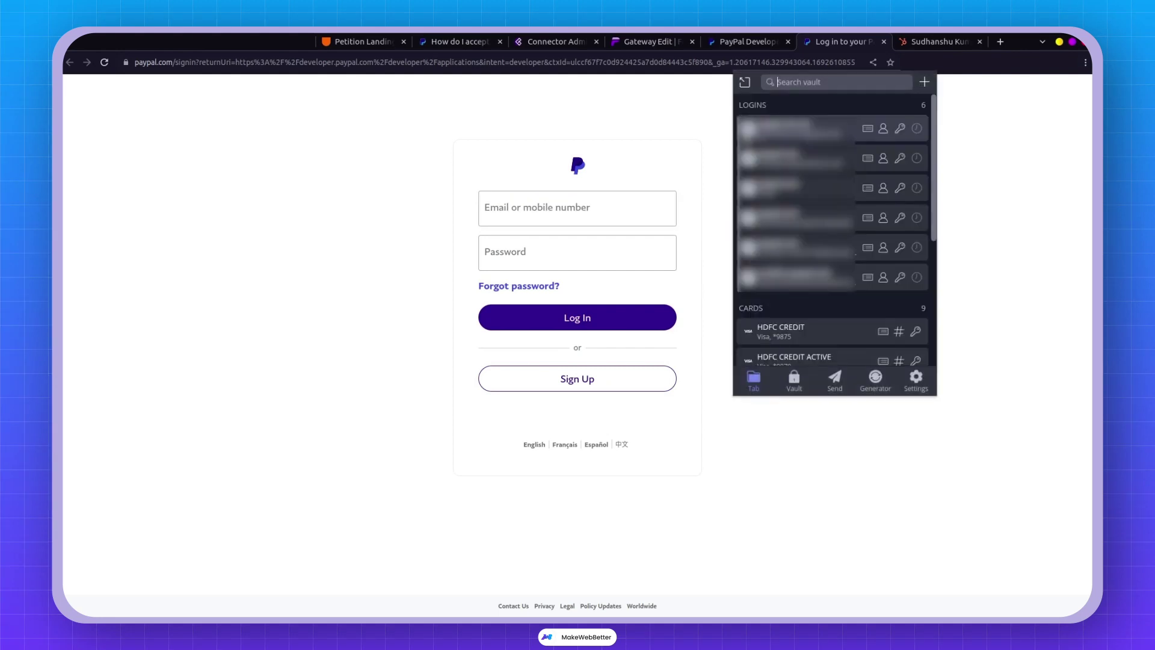
click(782, 127)
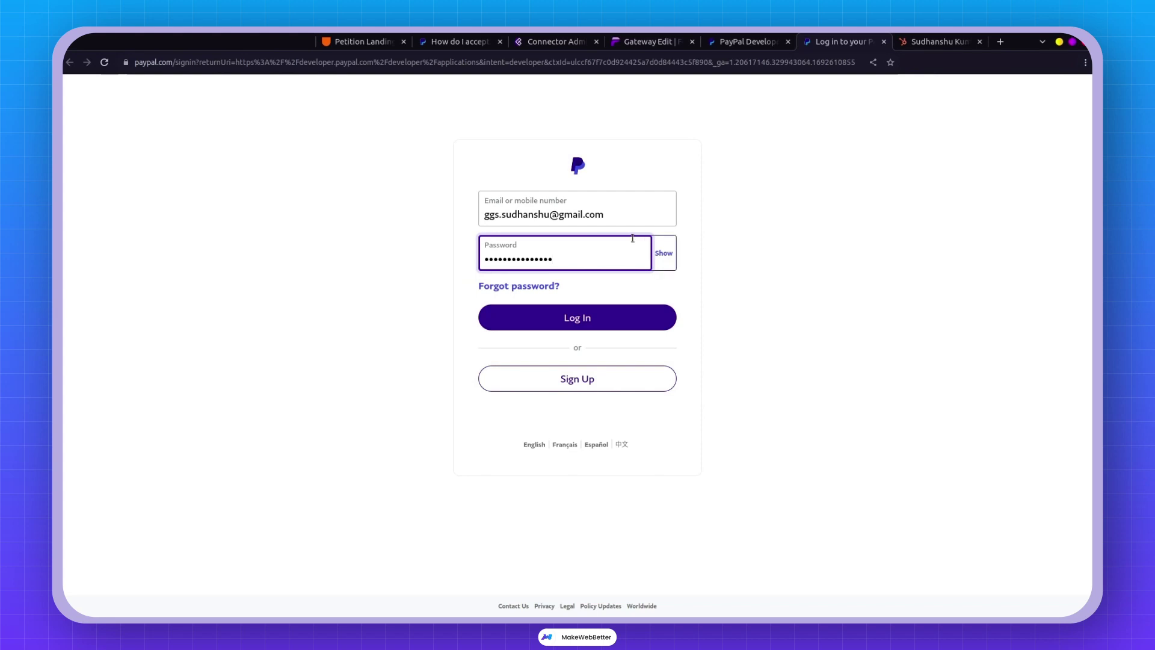
click(624, 322)
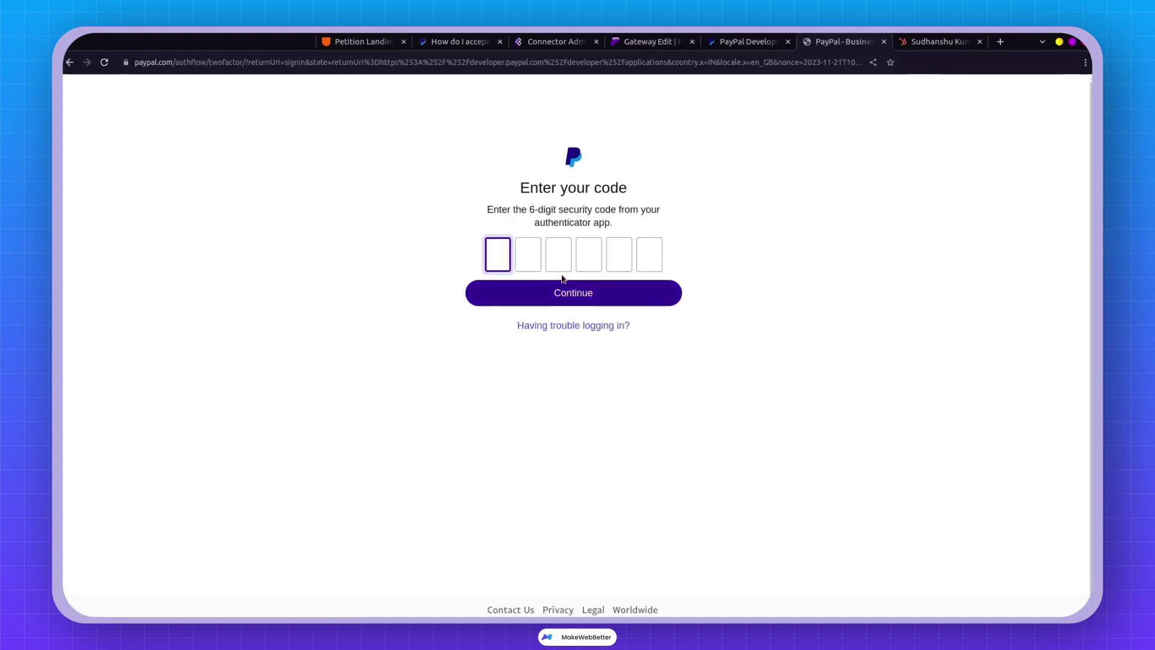
text(••••••)
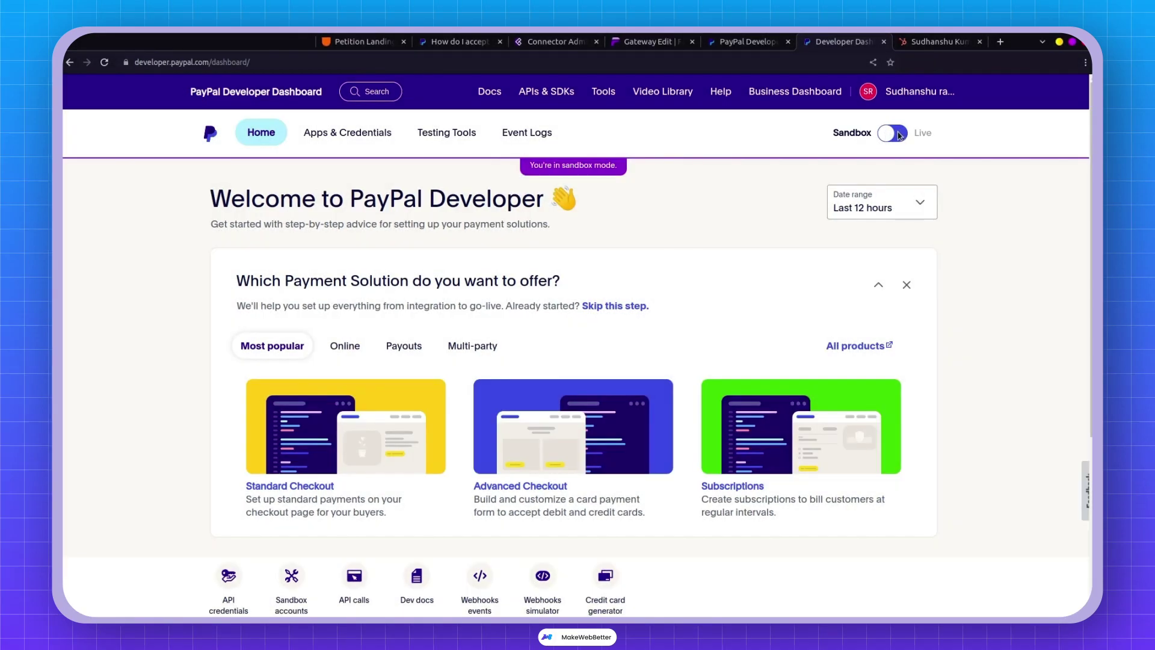
- Open the sandbox Apps & Credentials list of REST API apps, briefly checking the other tabs
scroll(884, 226, down, 5)
scroll(885, 231, up, 4)
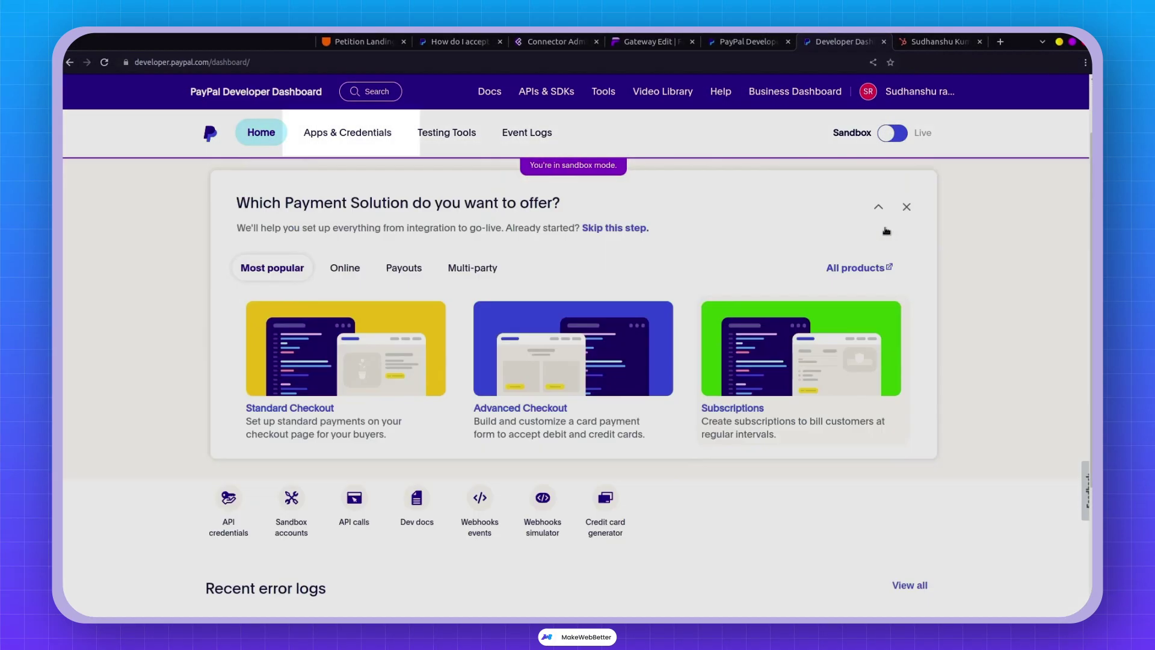
scroll(885, 231, up, 3)
click(346, 130)
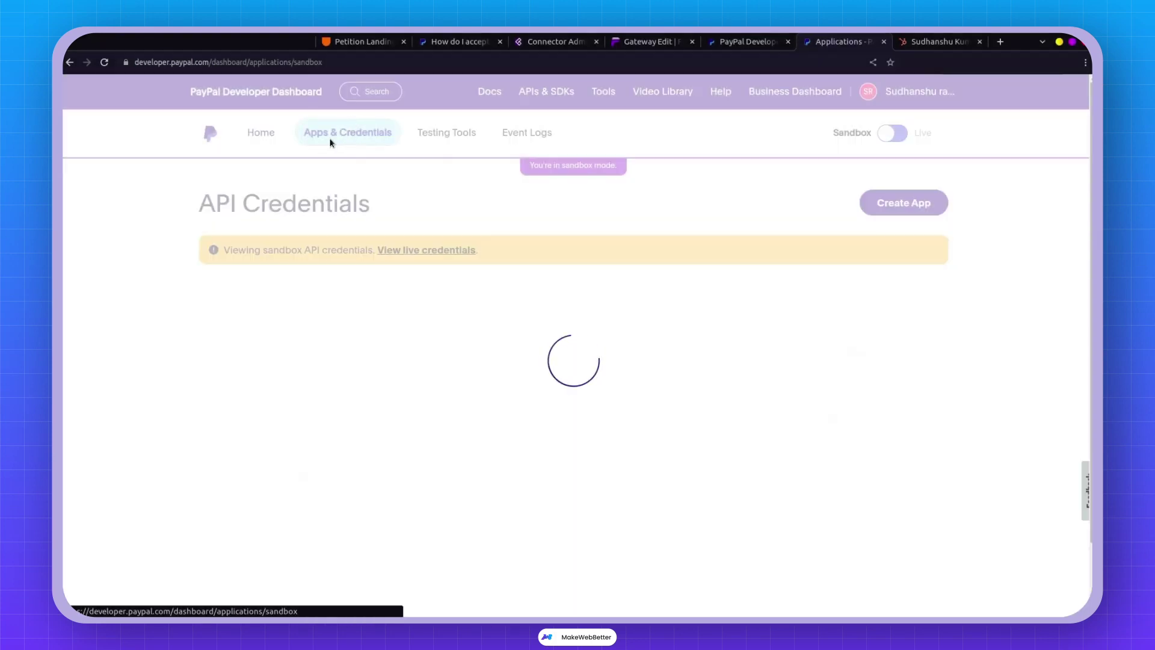
scroll(588, 222, down, 3)
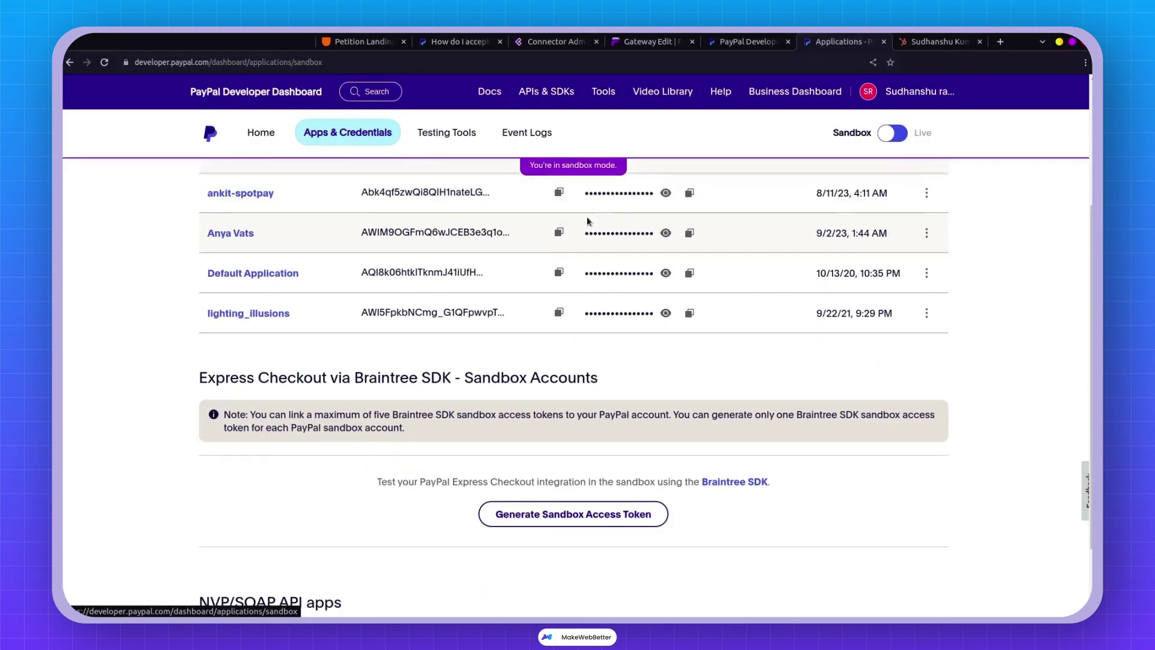
scroll(587, 221, up, 3)
click(743, 38)
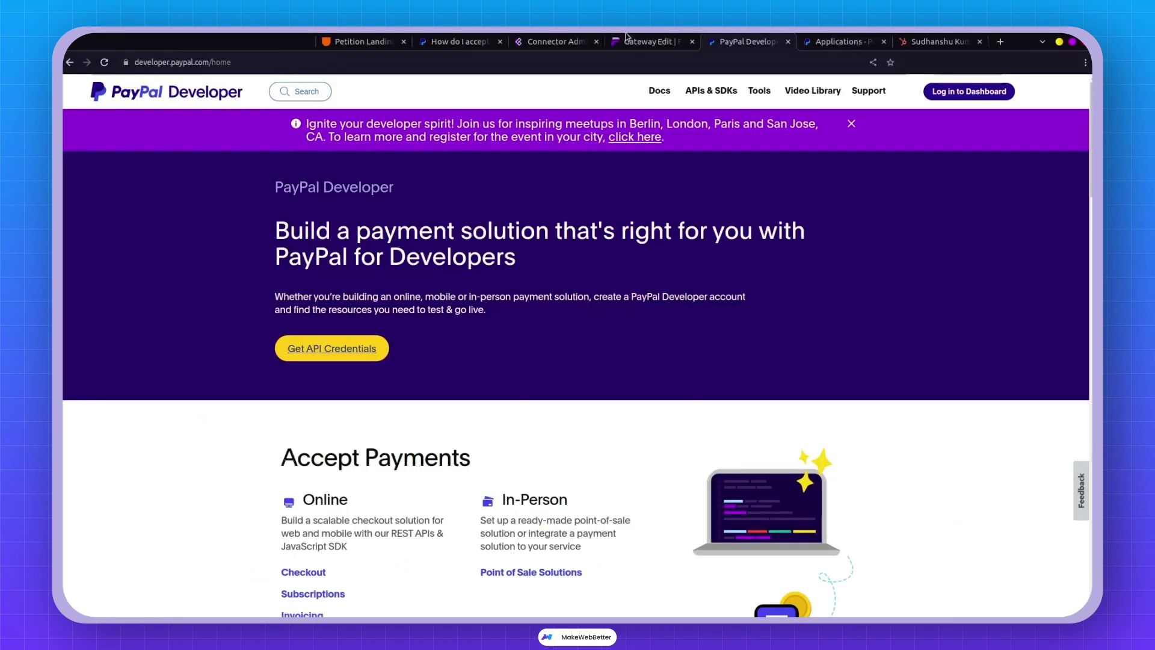
click(638, 40)
click(842, 42)
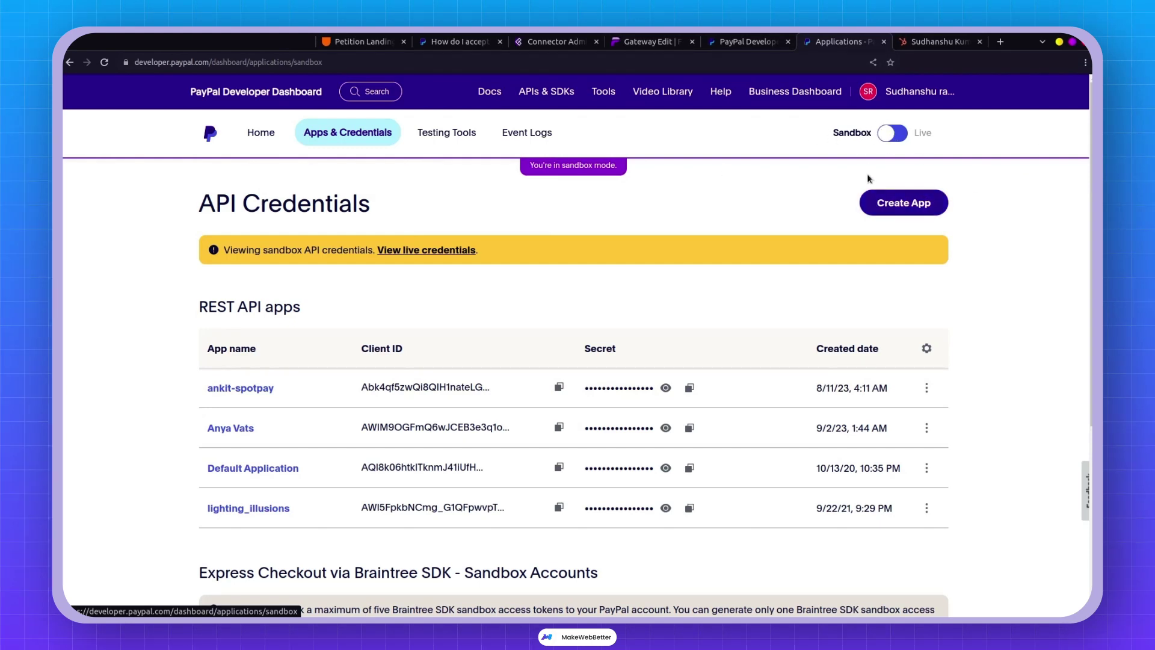
click(889, 202)
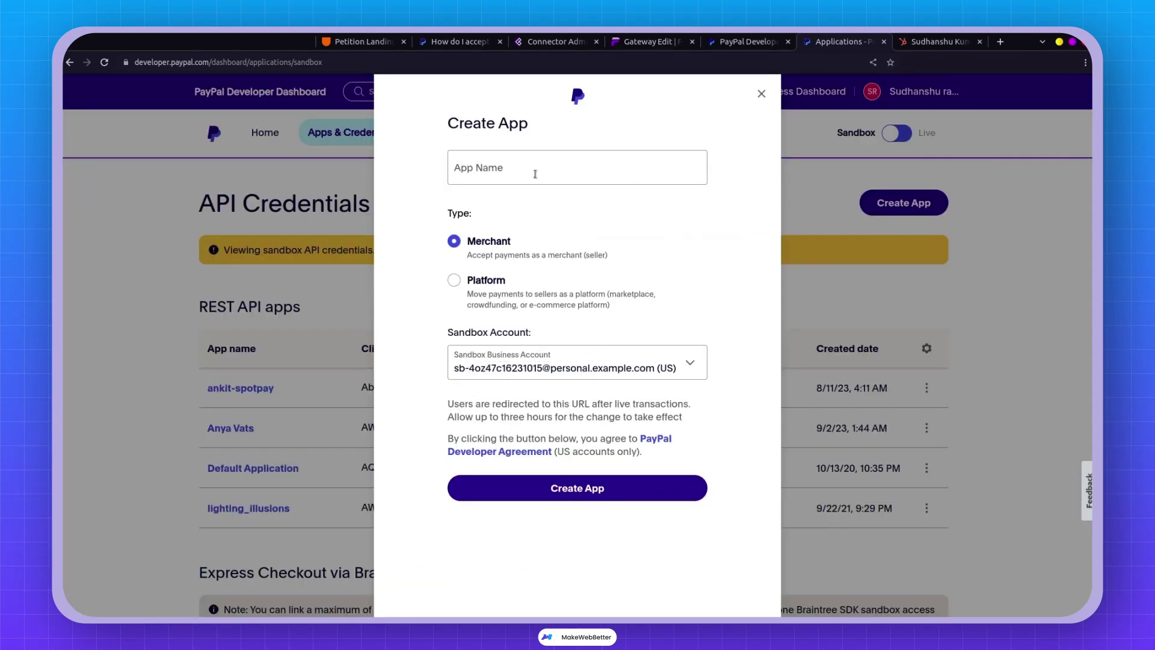
- Create a sandbox merchant app named 'My Sandbox App', removing 'Paypal' from the name
click(537, 166)
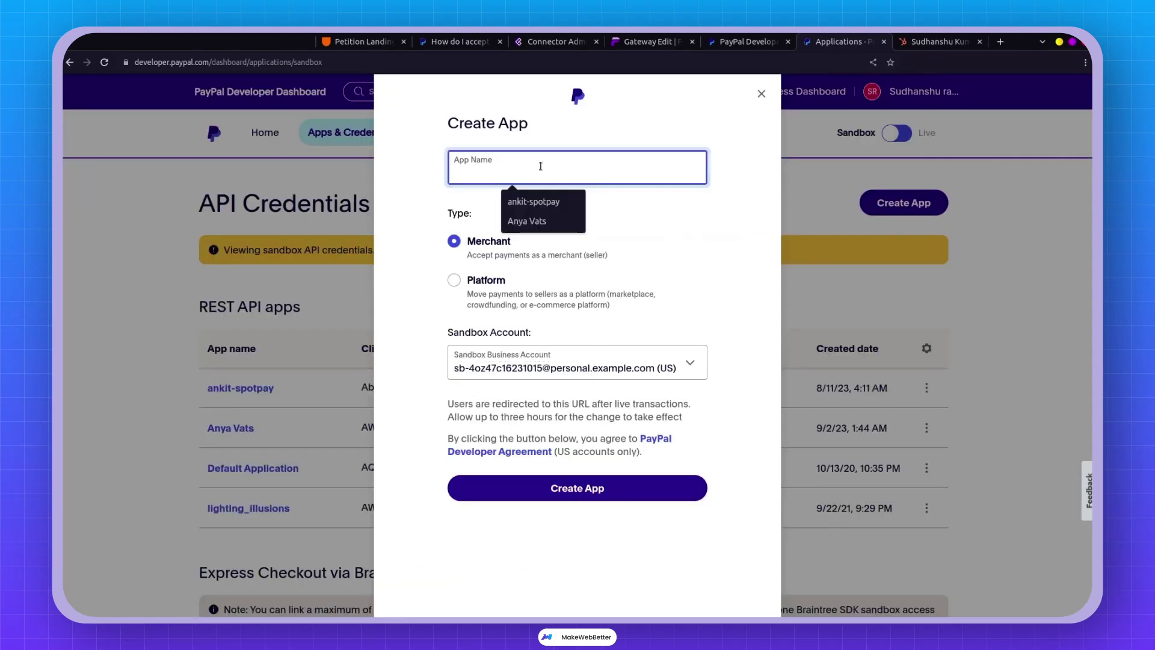
text(My Paypal Sandbox App)
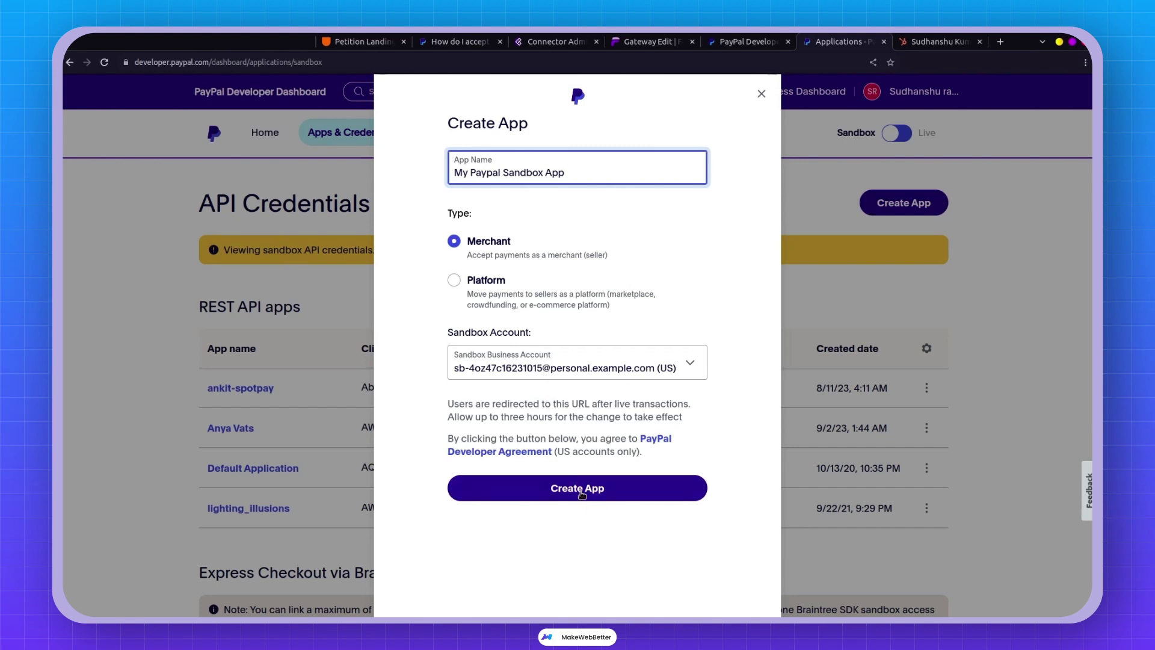
click(582, 495)
drag(568, 173, 154, 96)
click(503, 173)
key(BackSpace)
key(BackSpace)
key(BackSpace)
key(BackSpace)
key(BackSpace)
key(BackSpace)
key(BackSpace)
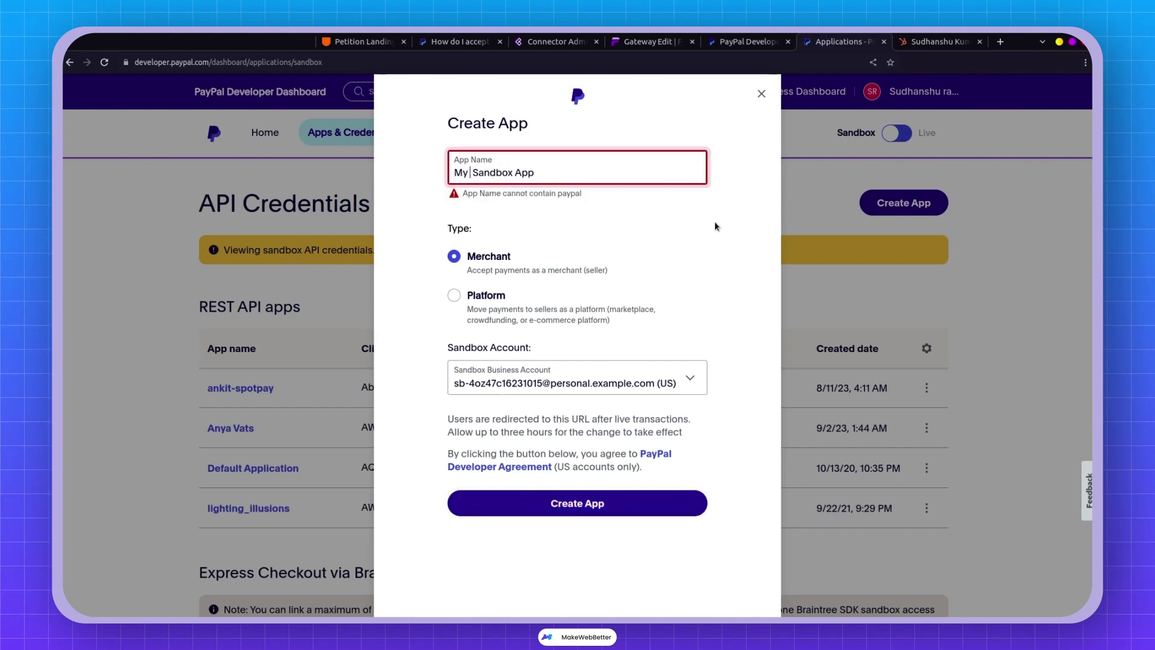
click(584, 508)
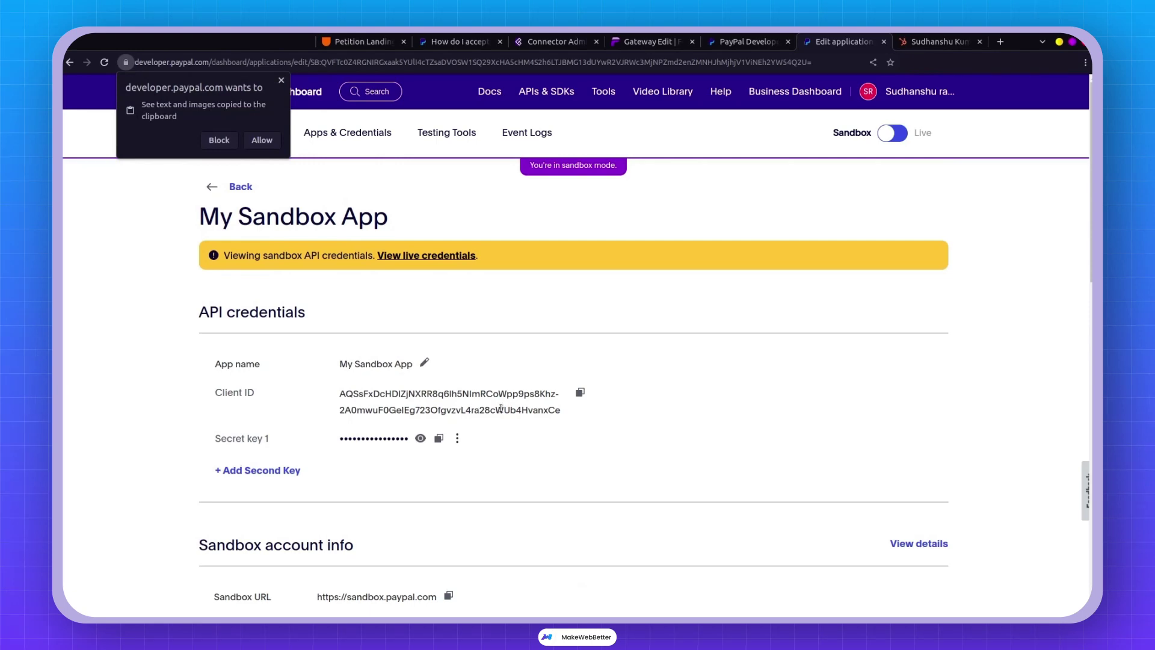
- Replace FormPay's Test Client ID with the My Sandbox App Client ID
click(576, 392)
click(655, 40)
click(419, 223)
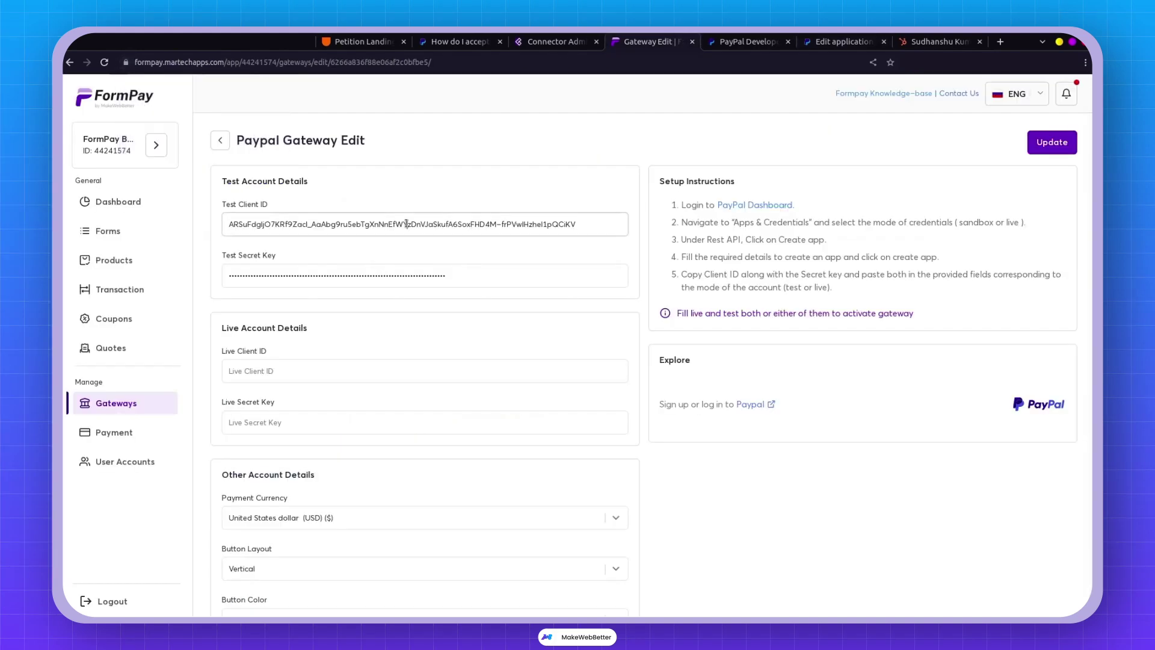
key(ctrl+a)
key(ctrl+v)
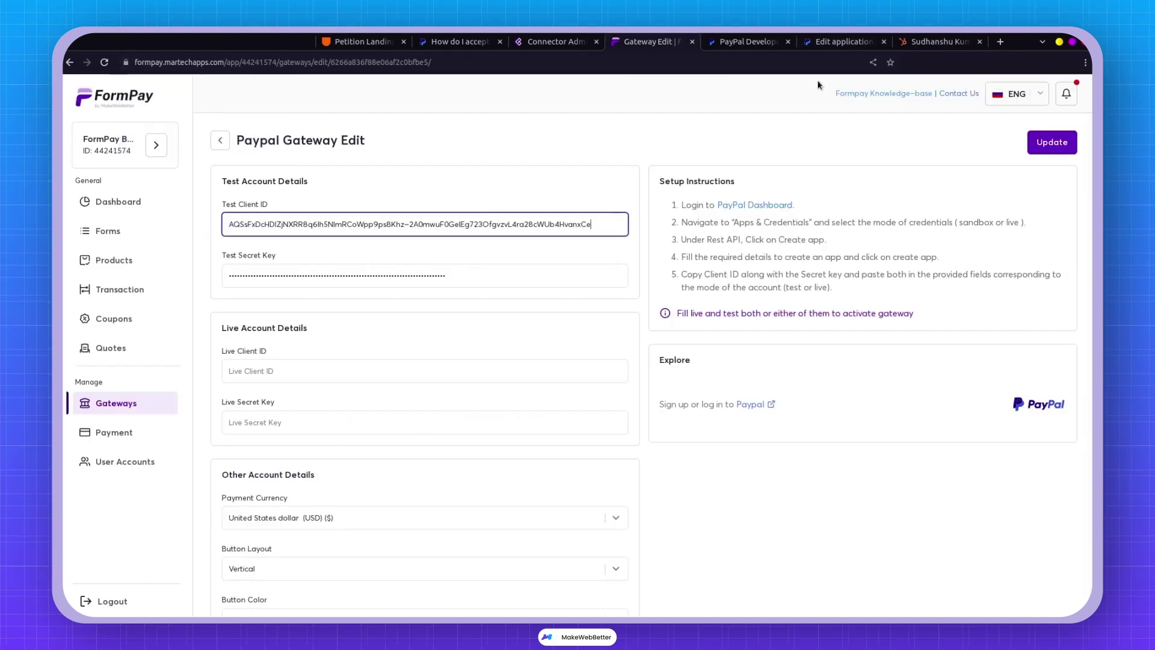
click(858, 37)
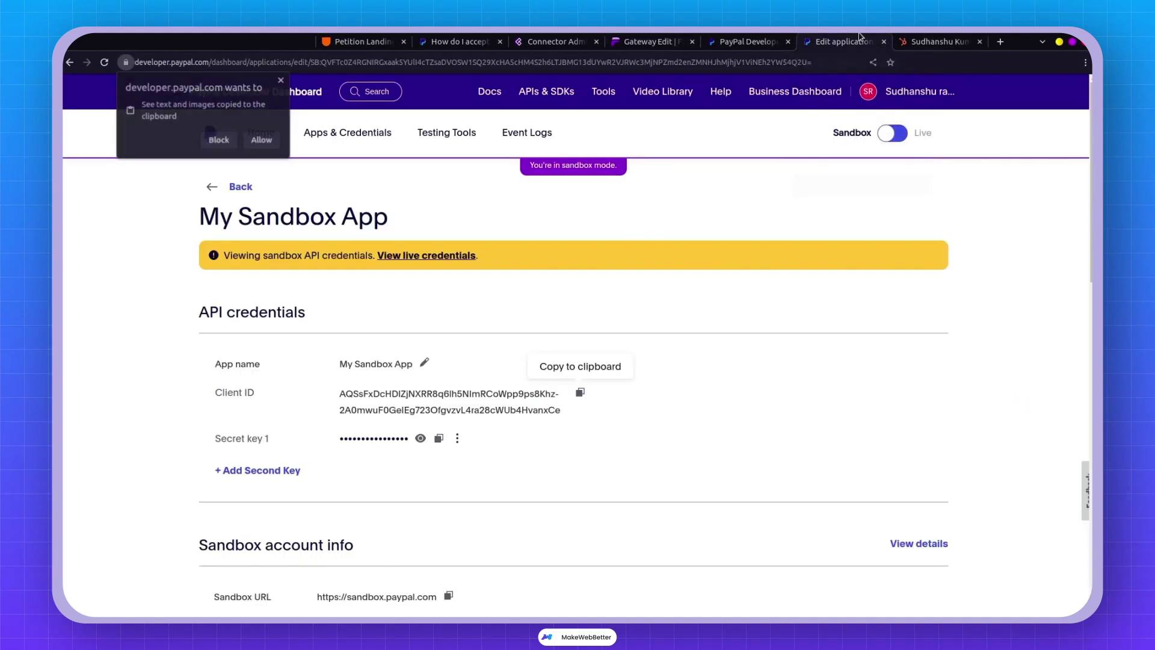
- Reveal and copy the app's Secret key 1, then select FormPay's Test Secret Key field
click(281, 81)
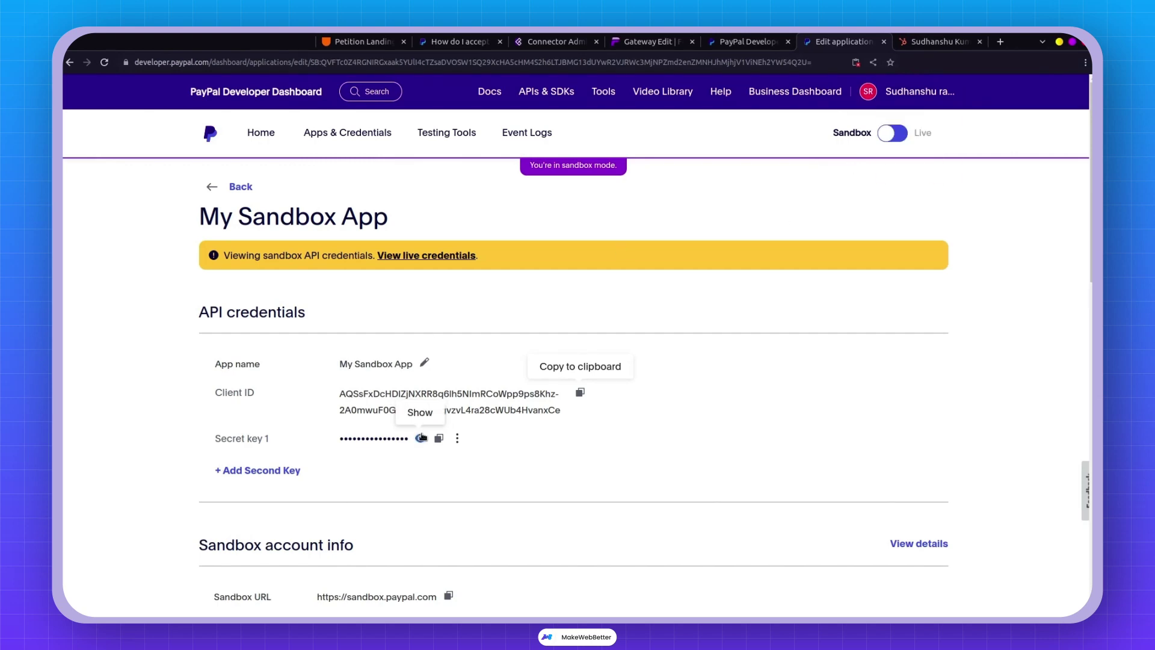
click(421, 438)
click(602, 438)
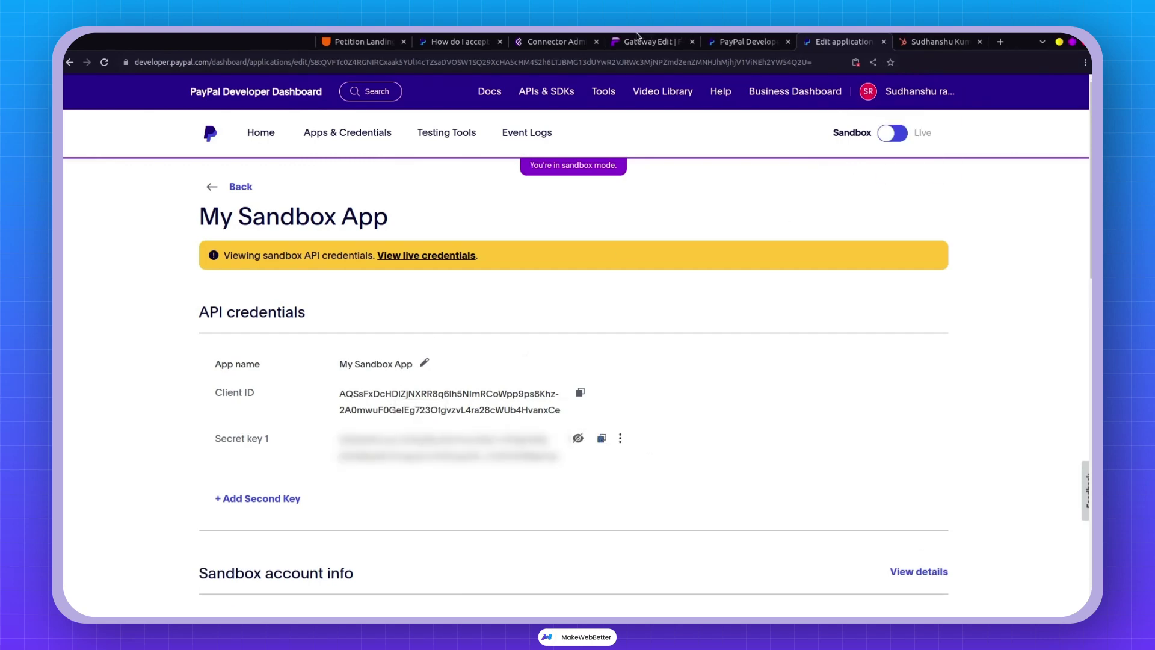
click(640, 40)
click(507, 278)
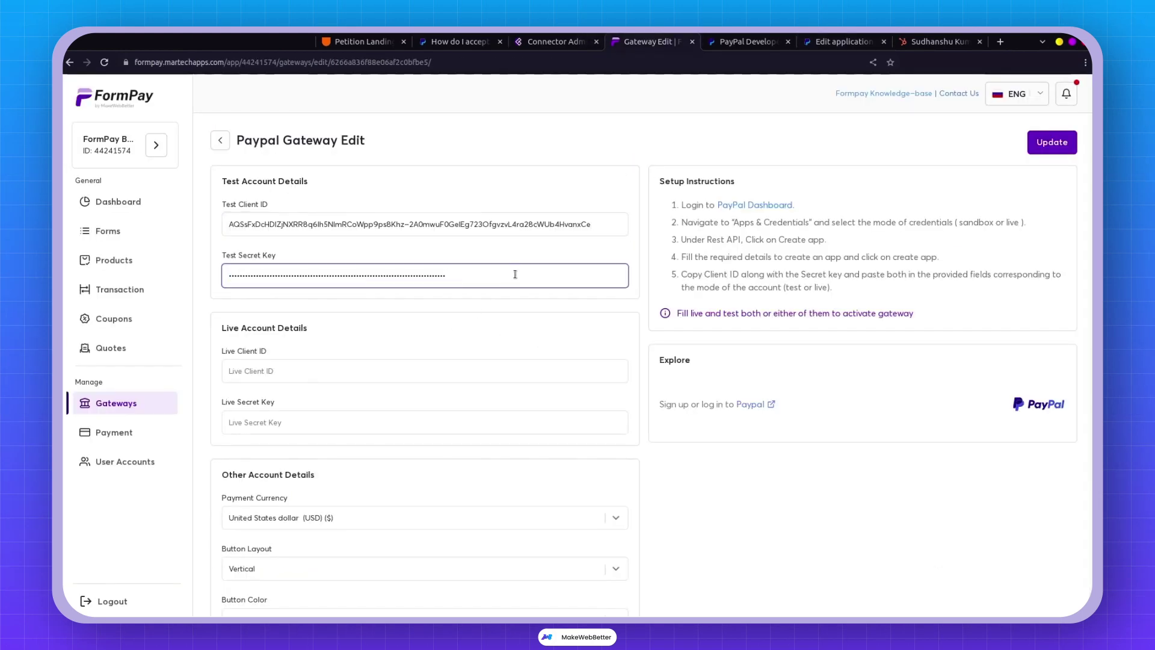
- Review Other Account Details, keeping USD currency and Vertical, Blue, Rectangle PayPal buttons
scroll(516, 273, down, 2)
scroll(511, 284, up, 2)
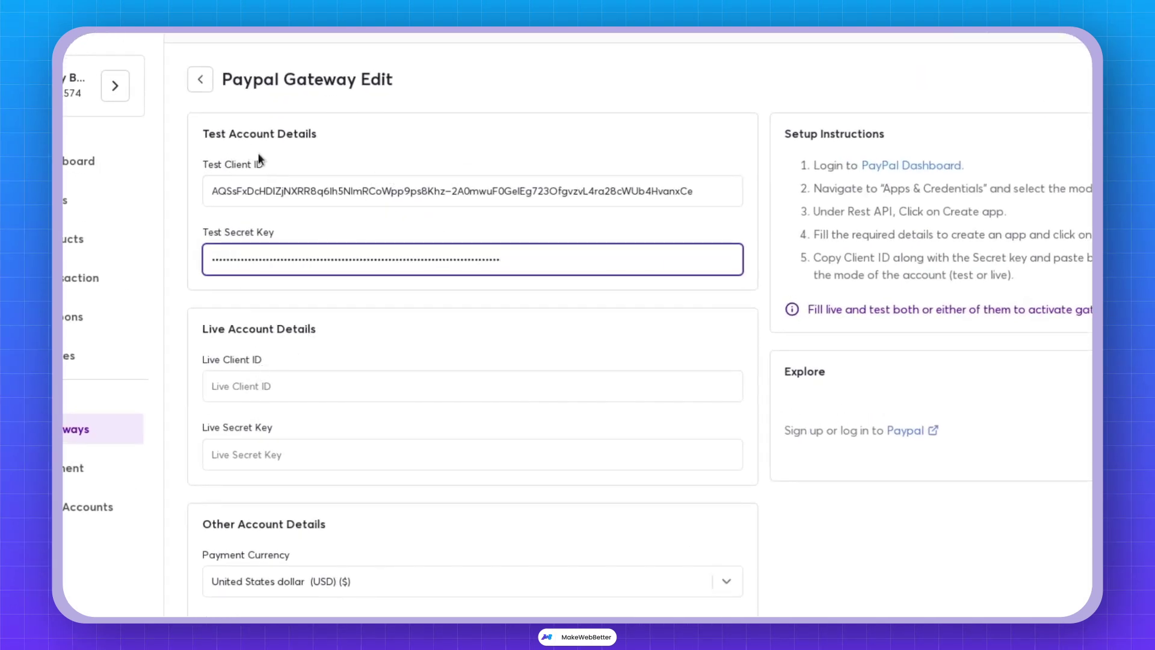
scroll(323, 283, down, 3)
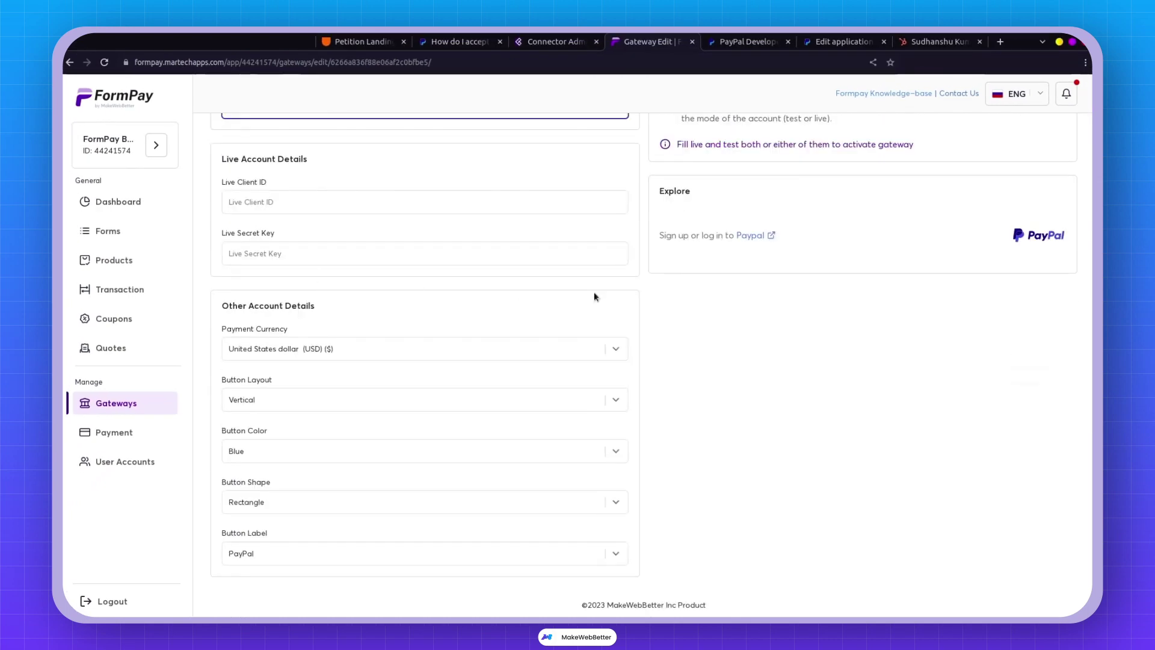
scroll(404, 337, up, 2)
scroll(311, 304, down, 2)
click(271, 348)
click(865, 357)
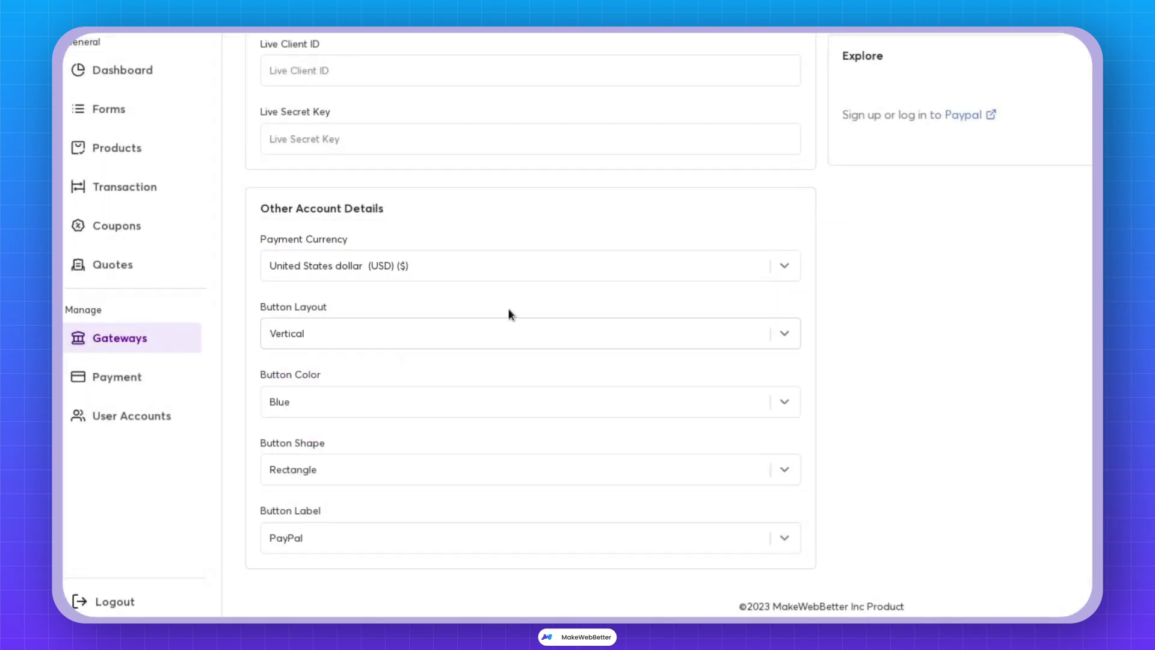
click(496, 268)
scroll(445, 340, down, 4)
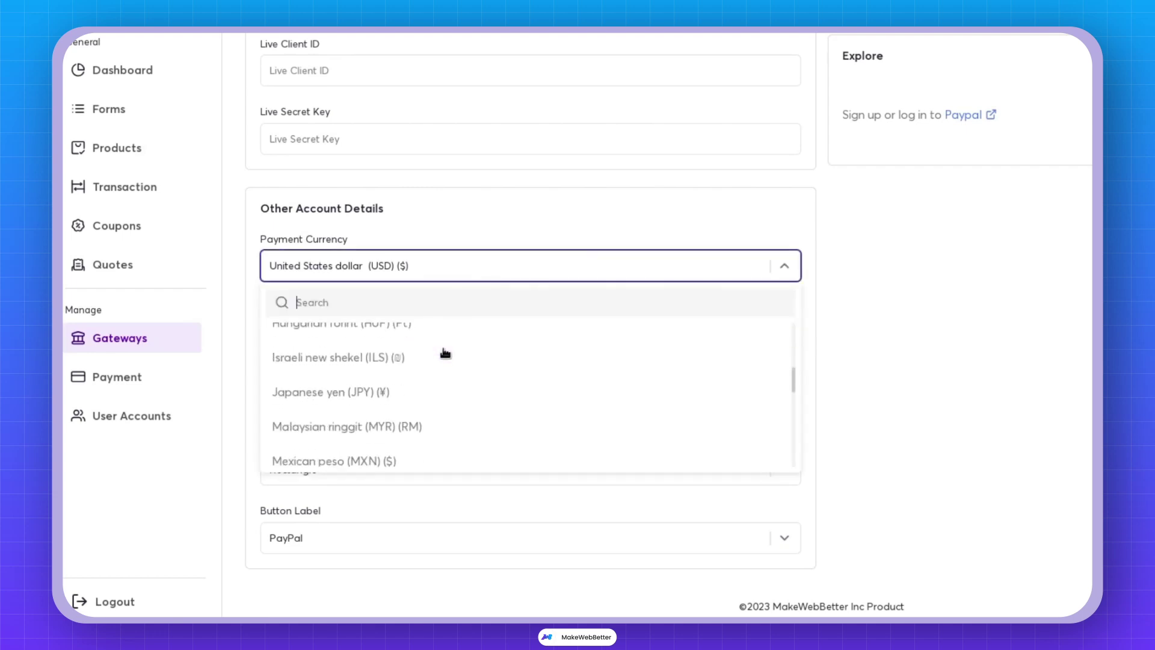
scroll(448, 348, down, 5)
scroll(451, 353, up, 6)
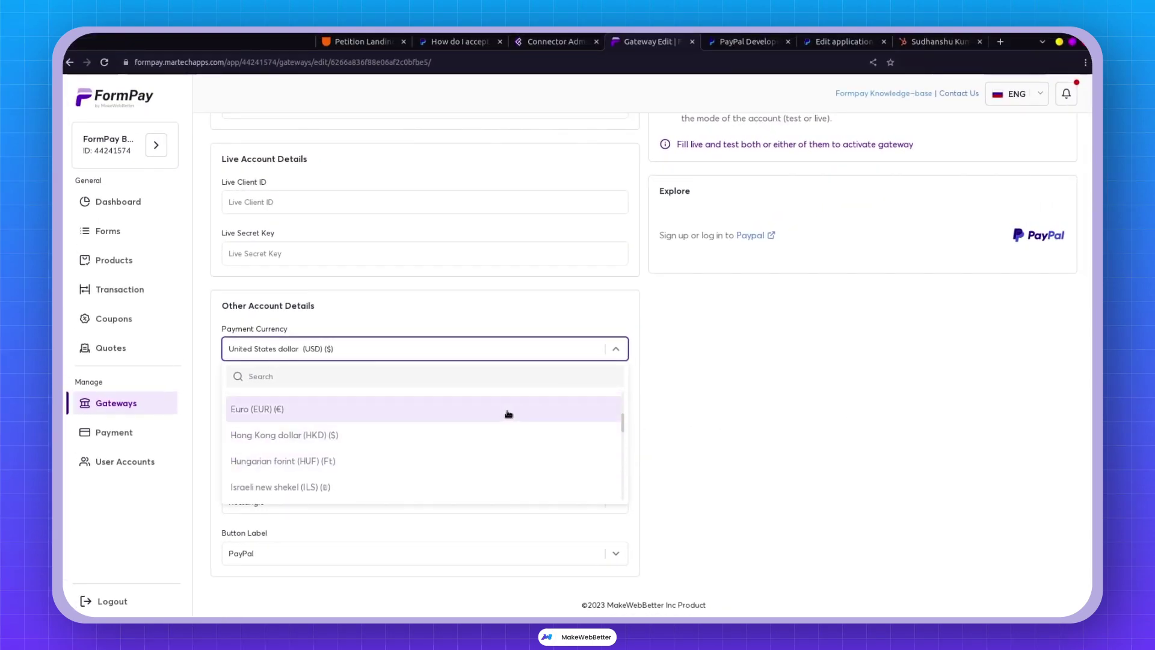
click(649, 403)
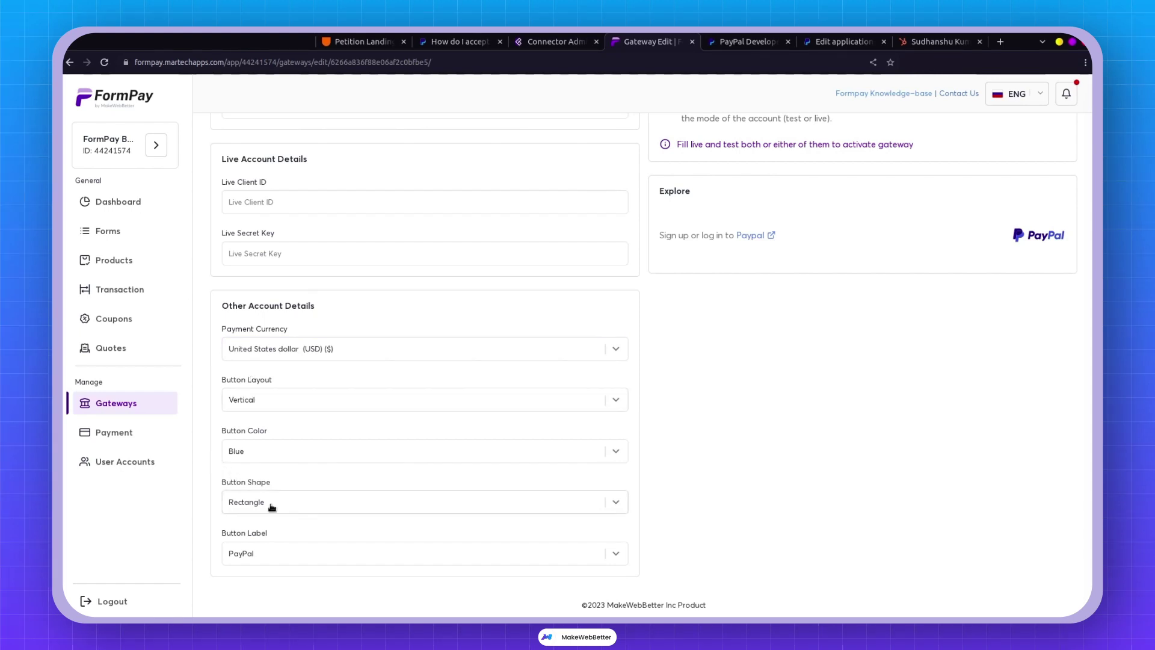
- Save the PayPal gateway settings with Update and check the success message
scroll(482, 539, up, 3)
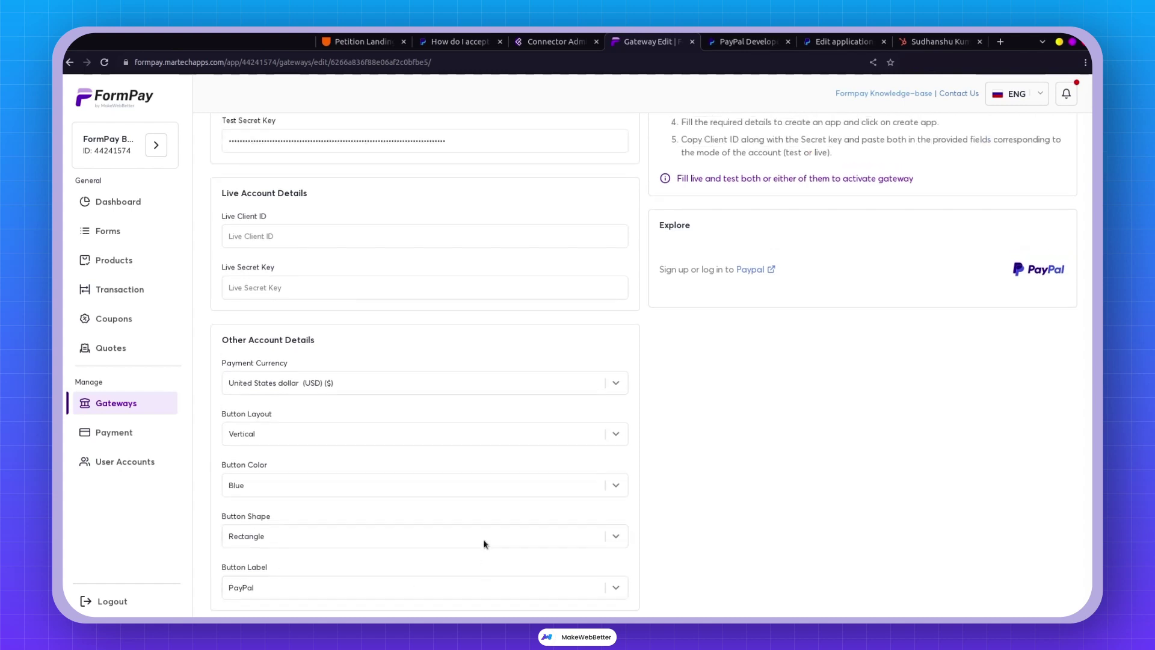
click(1059, 143)
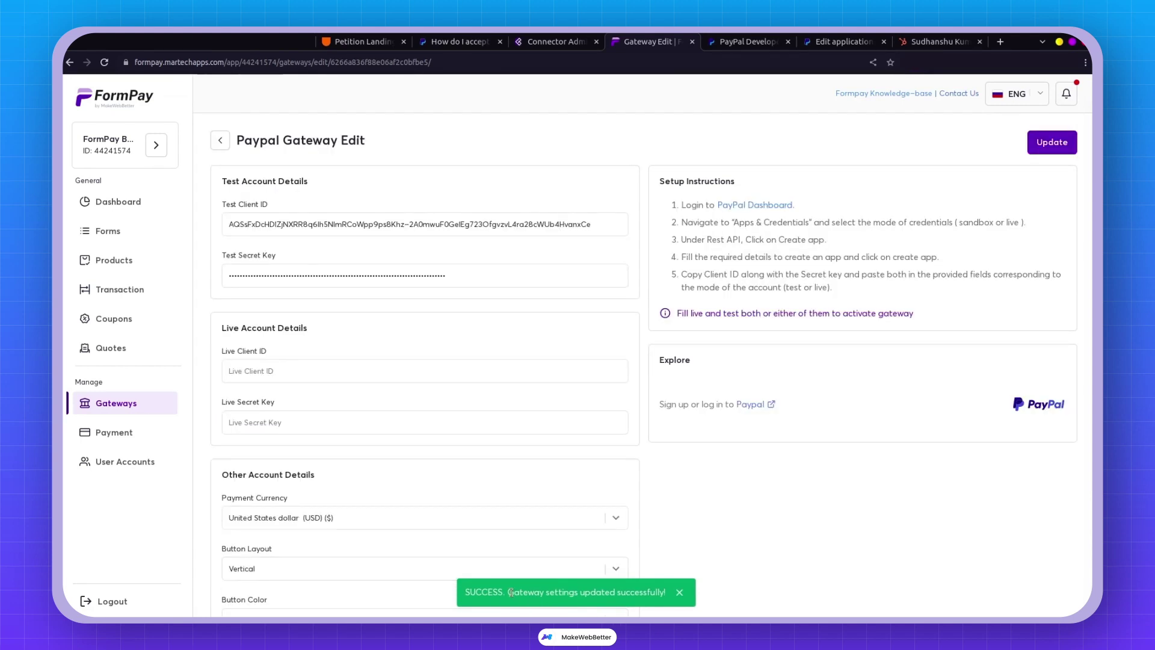
drag(522, 593, 586, 593)
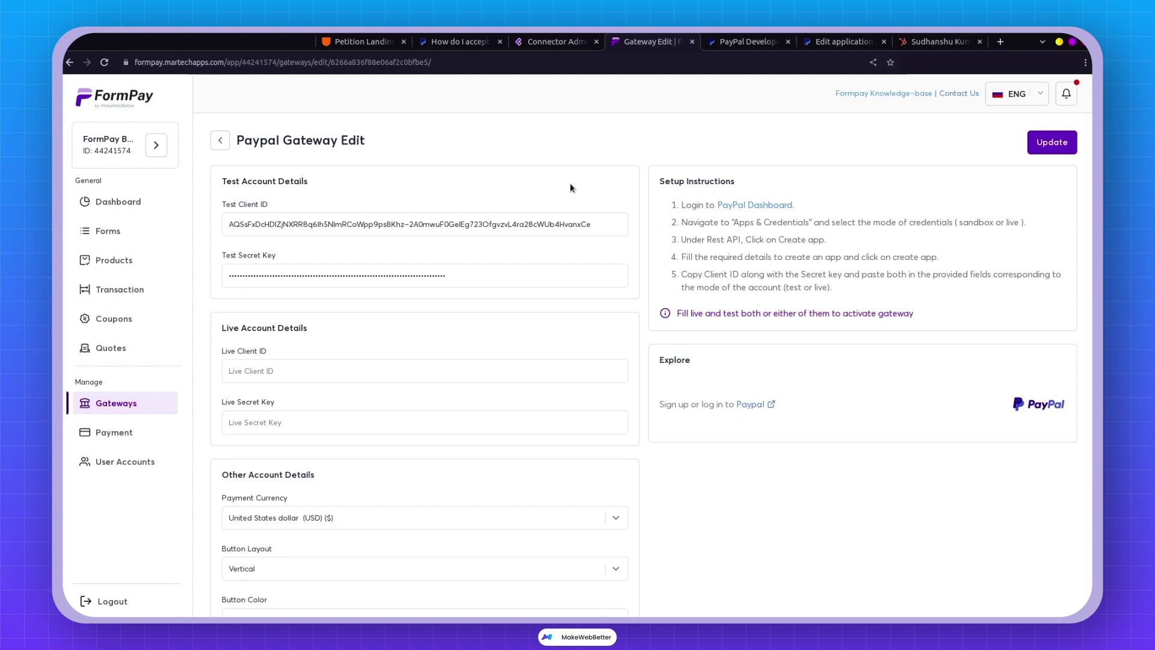
- Switch the PayPal Developer dashboard from Sandbox to Live and confirm the change
click(773, 43)
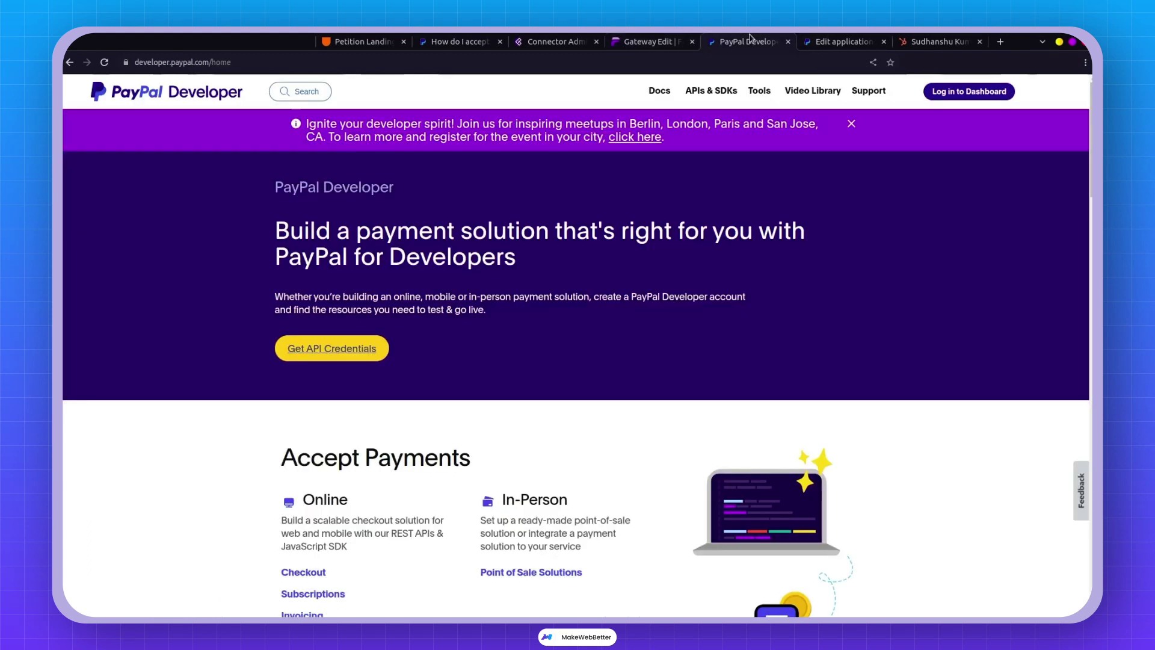
click(821, 38)
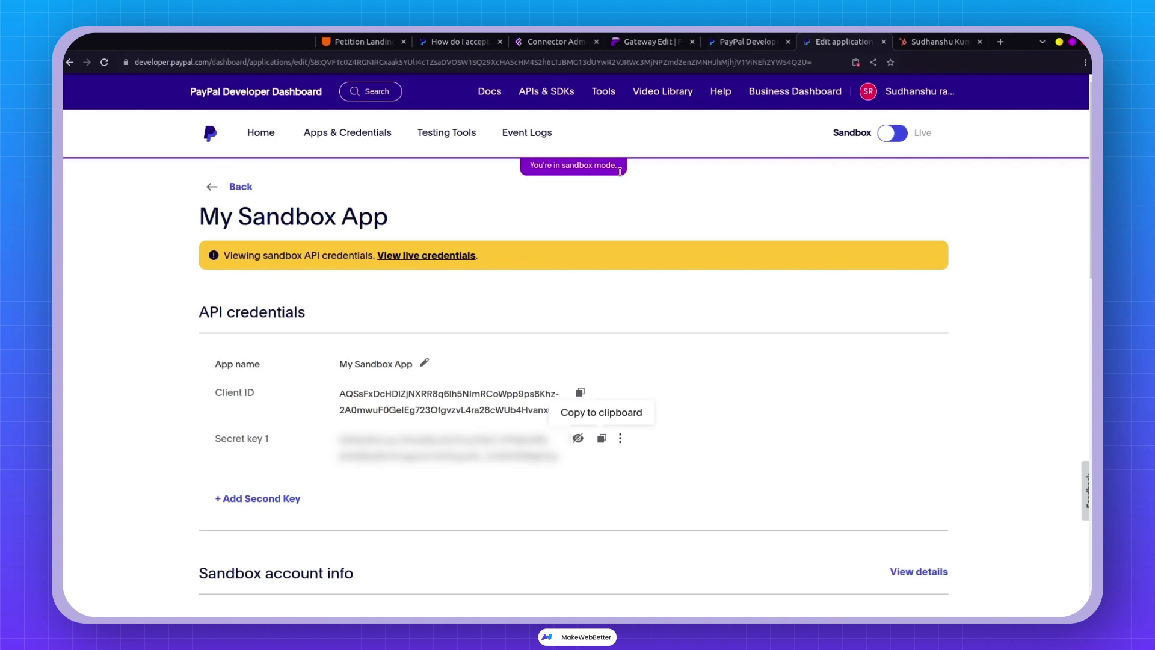
click(890, 136)
click(896, 135)
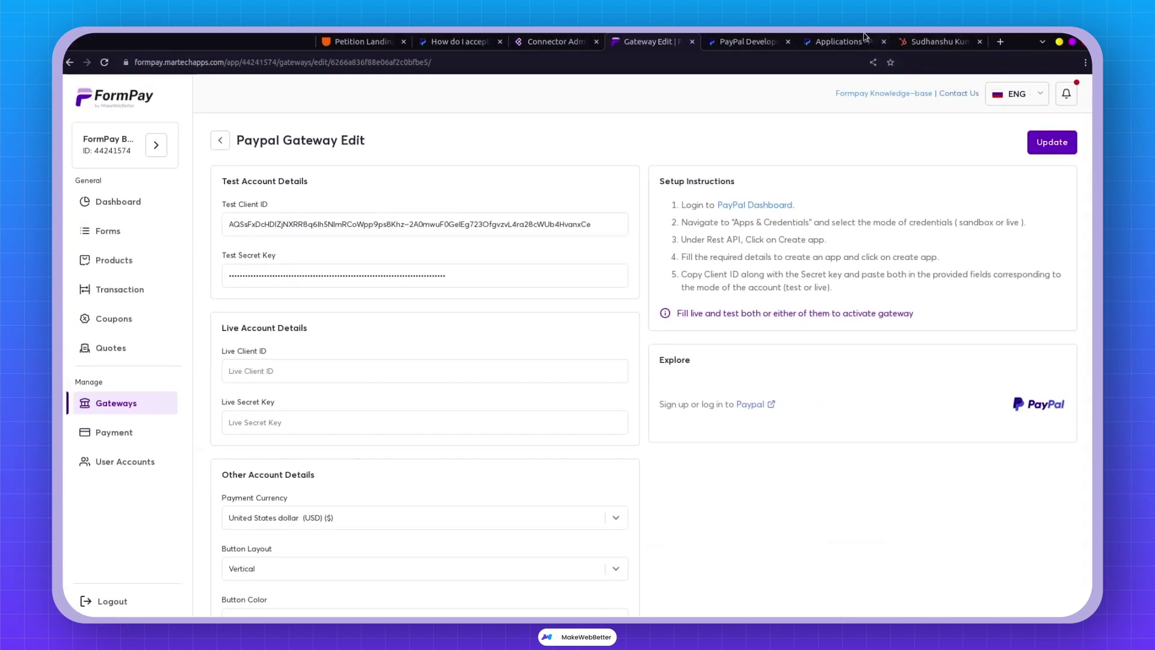
- Flip the PayPal credentials view back to Sandbox to list the apps, including My Sandbox App
click(864, 37)
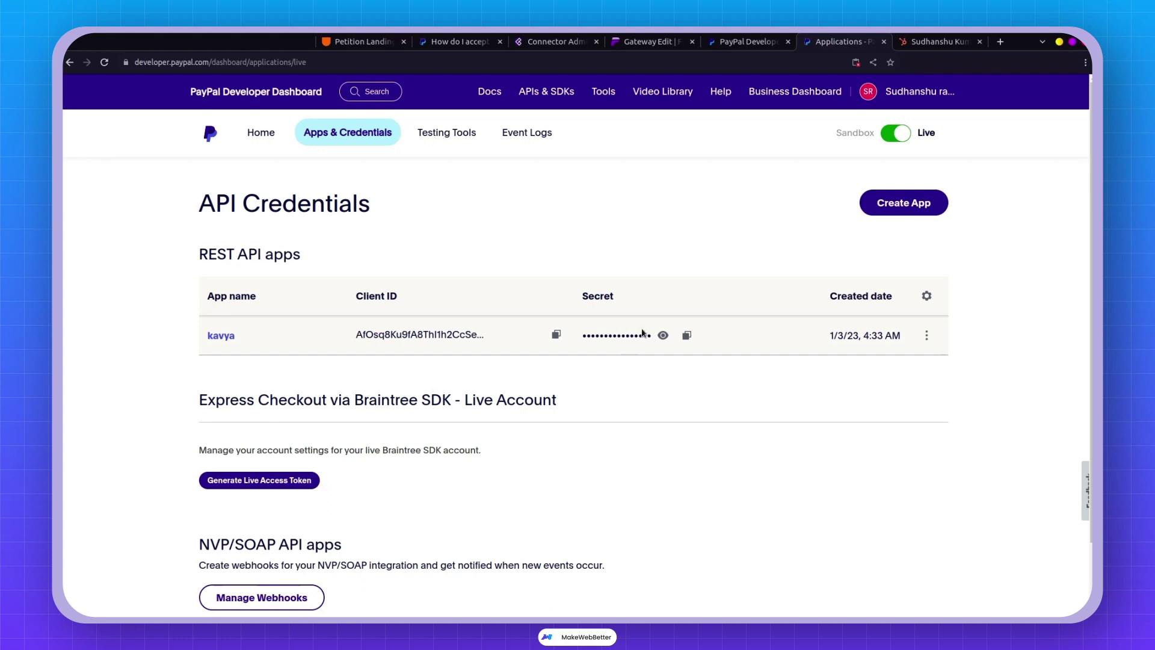
click(902, 132)
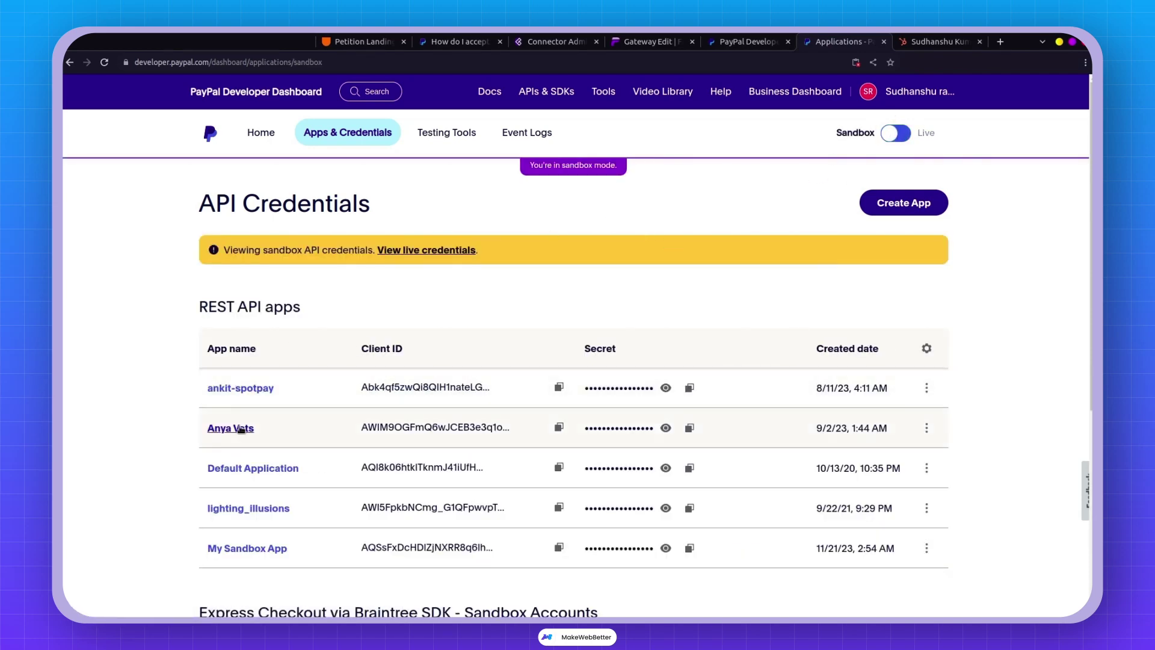
scroll(299, 508, down, 2)
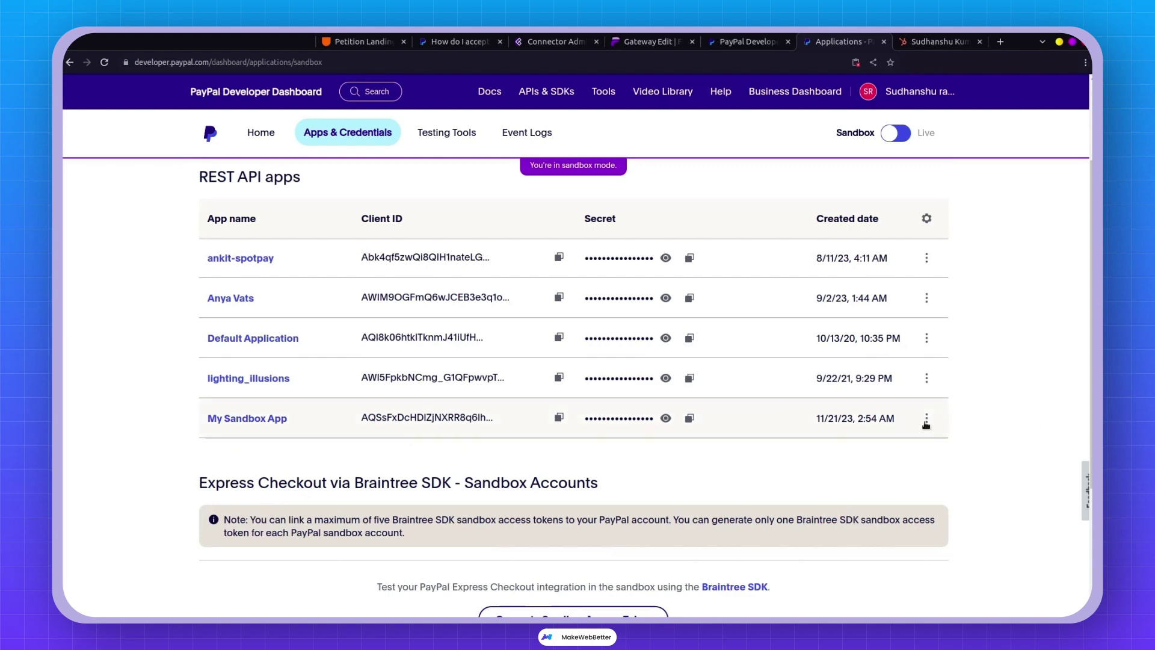
- Open My Sandbox App's details from its row menu, review the sandbox account info, then return to FormPay
click(926, 418)
click(922, 448)
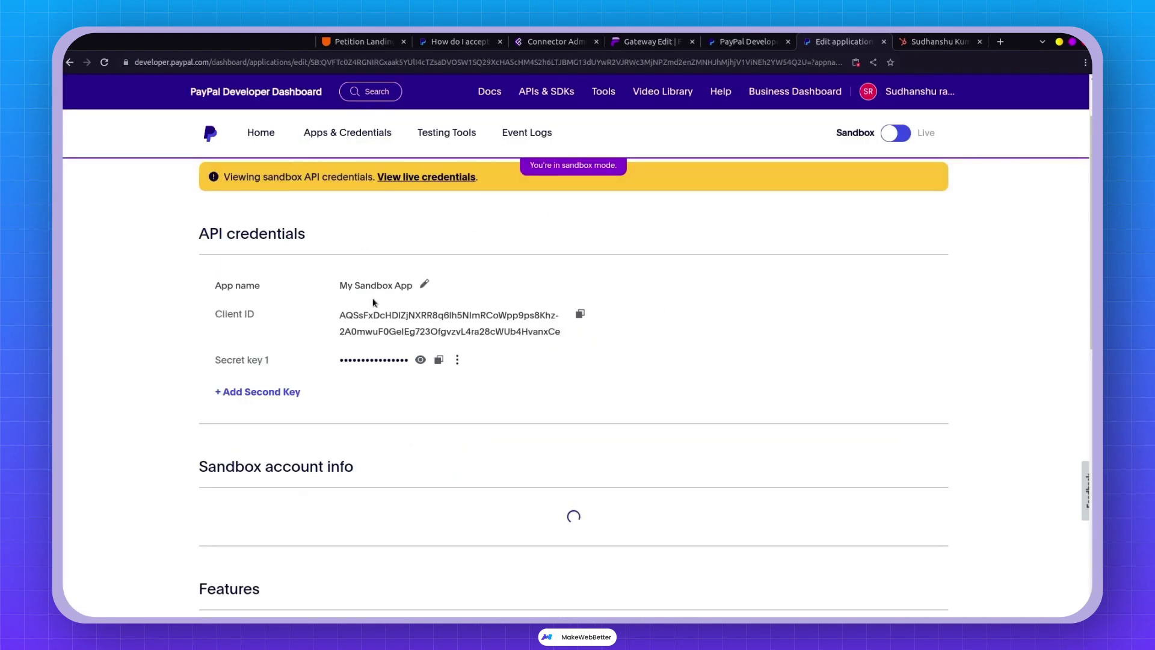
scroll(378, 313, down, 3)
scroll(382, 321, down, 1)
scroll(385, 316, up, 2)
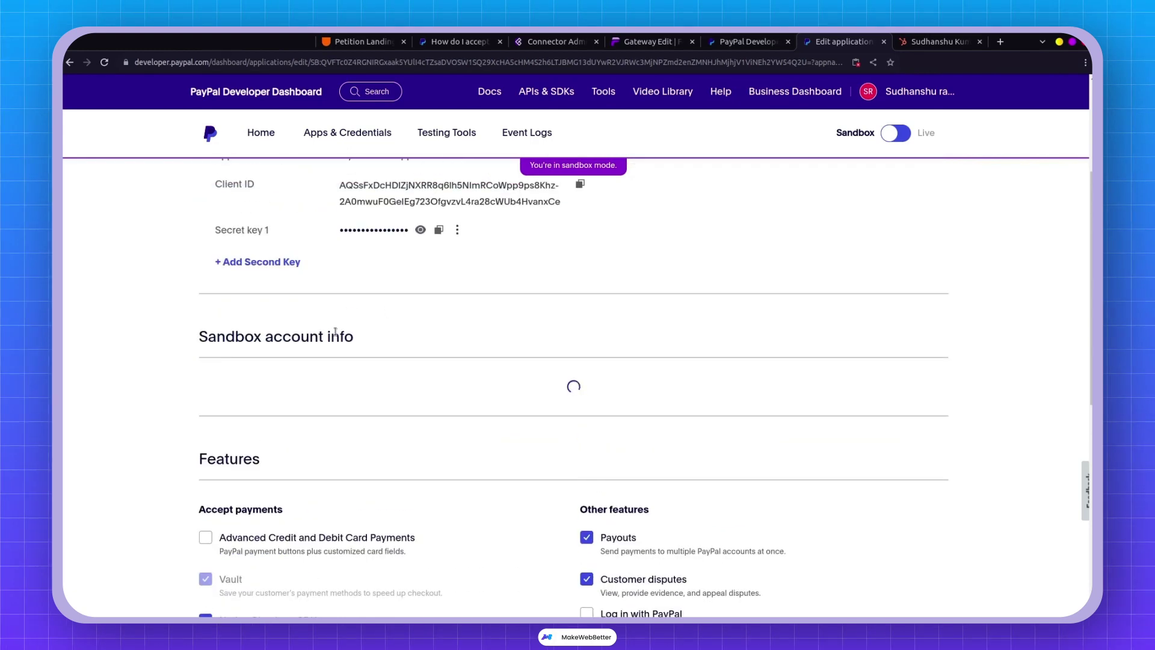
scroll(308, 364, down, 1)
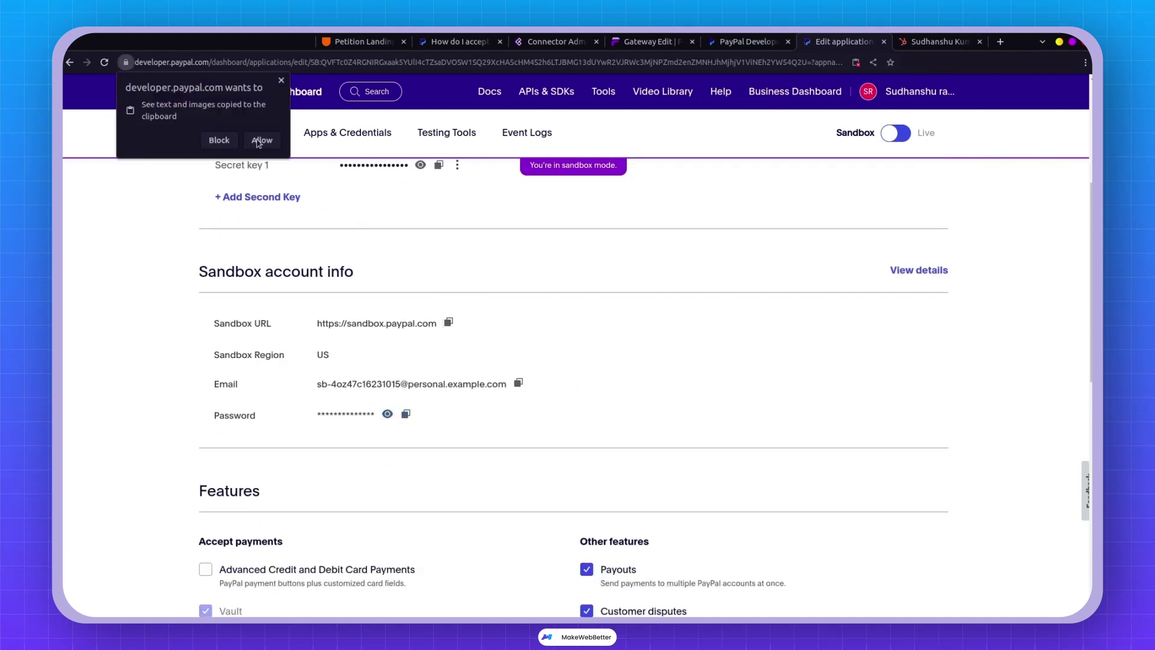
click(647, 41)
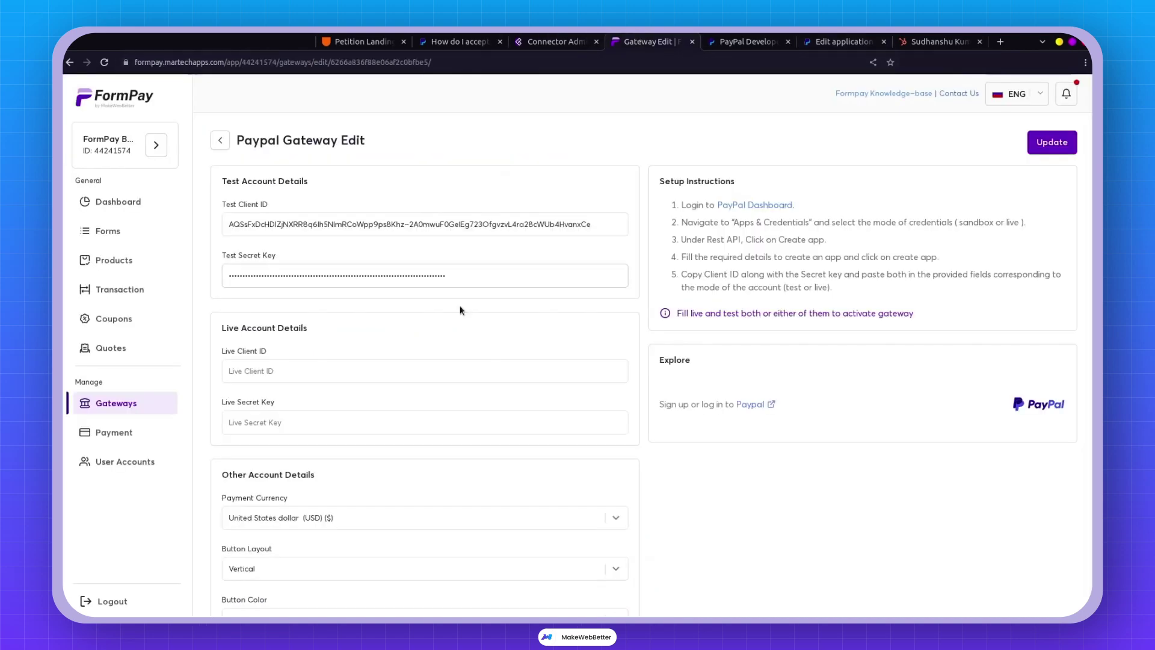
- Edit Course Payment Form Formpay to use Paypal instead of Stripe and update the form
click(124, 235)
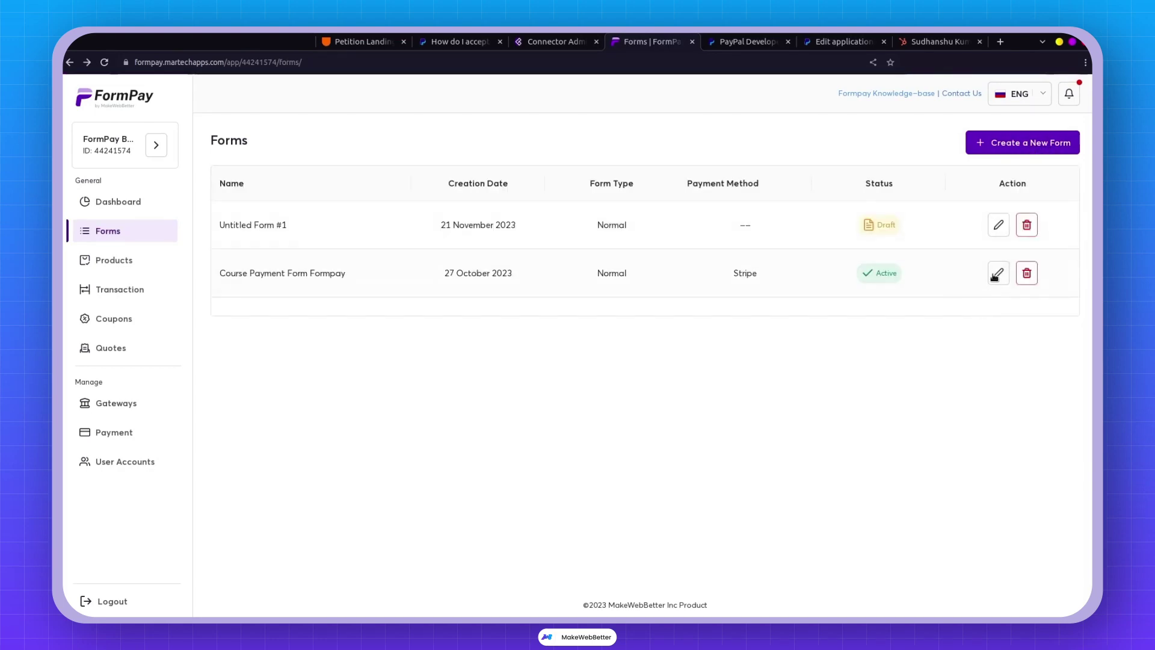
click(995, 274)
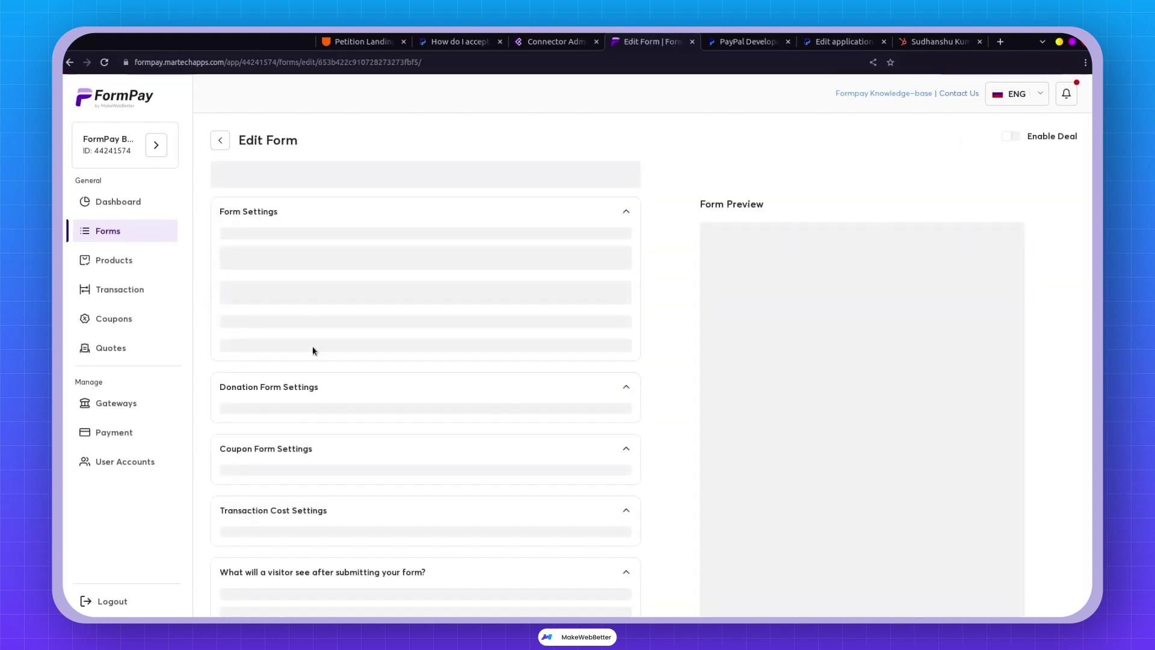
scroll(319, 342, down, 6)
scroll(322, 336, down, 15)
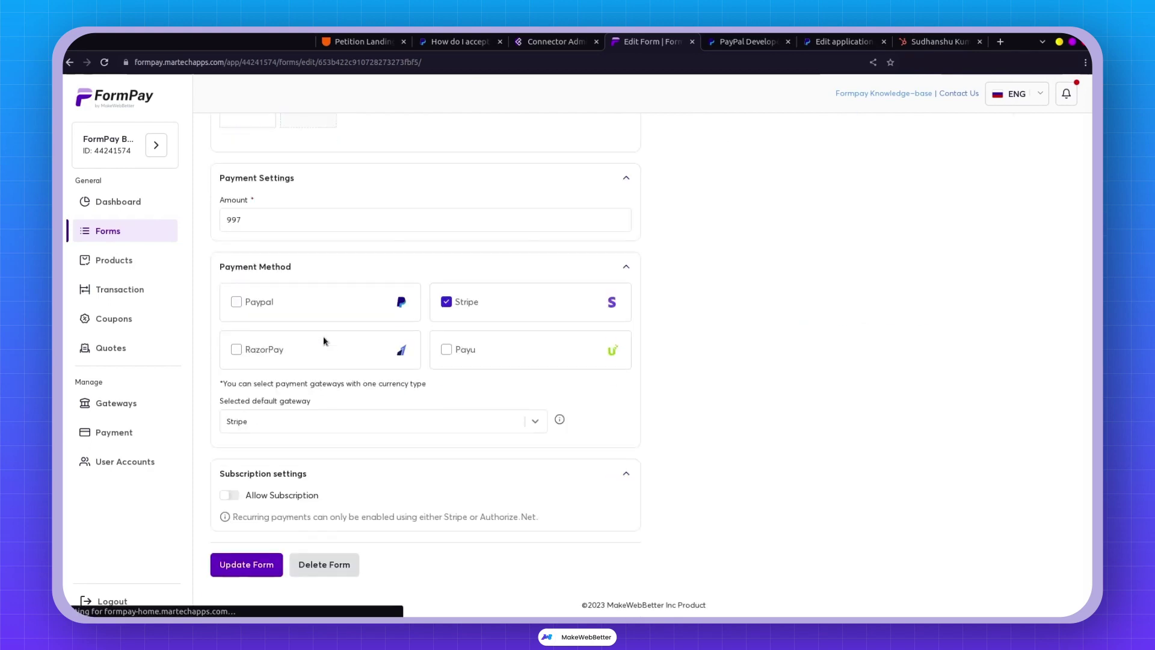
click(234, 303)
click(457, 302)
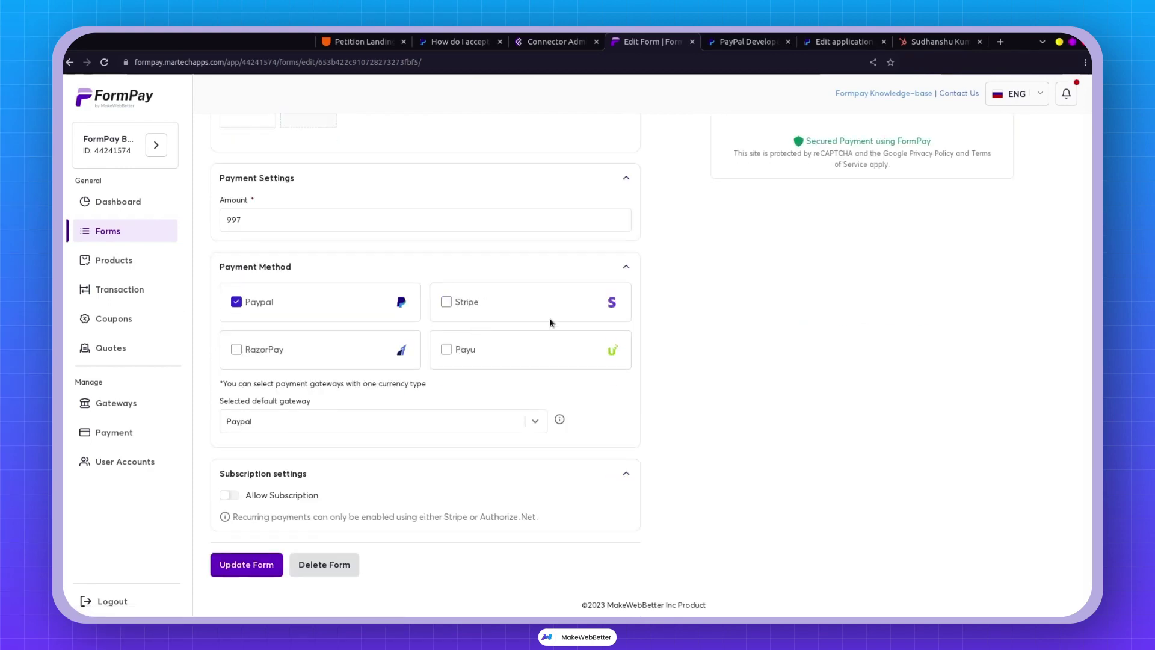
click(280, 563)
scroll(577, 341, up, 8)
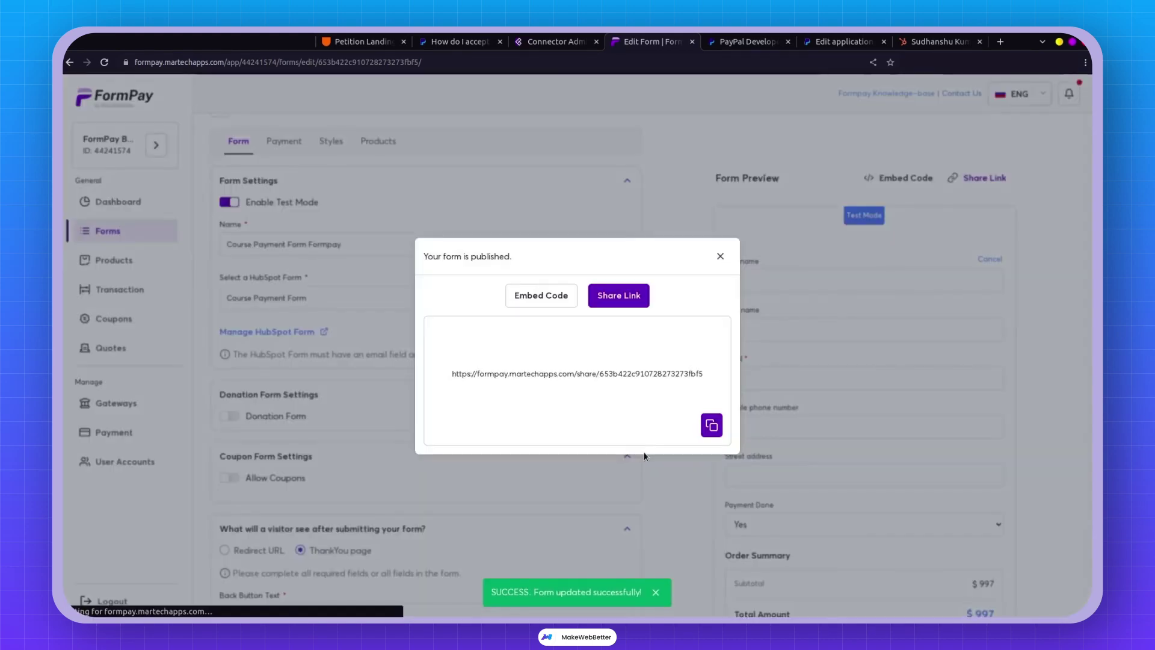
click(251, 187)
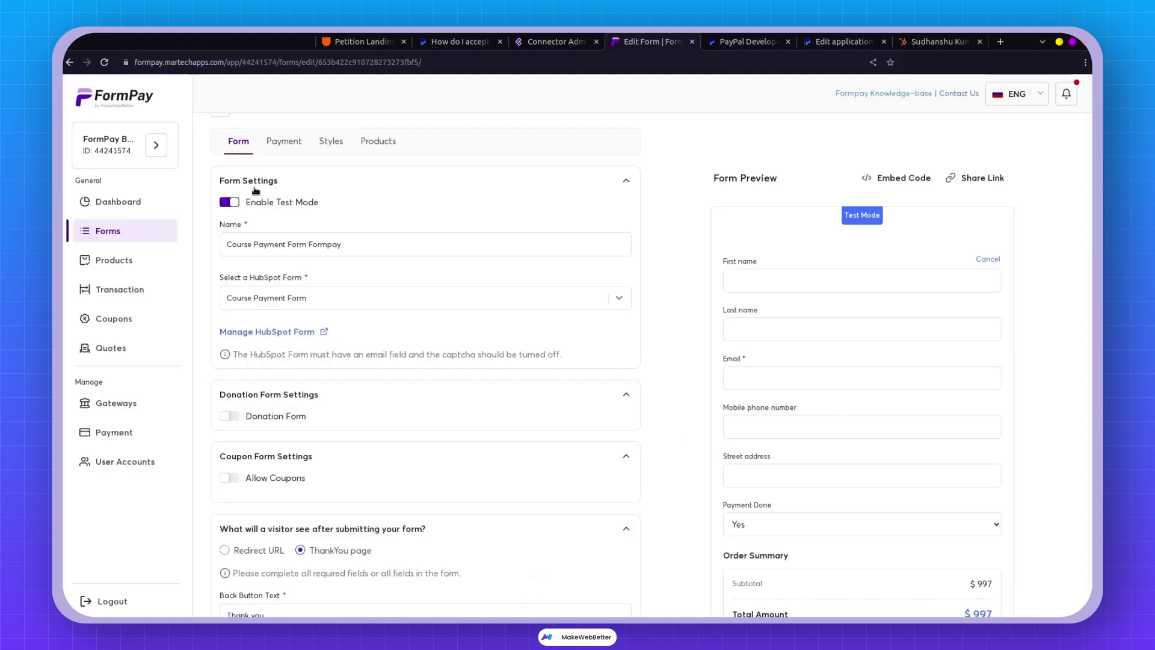
- Toggle Enable Test Mode off and back on so the form stays in test mode
scroll(241, 223, down, 6)
scroll(229, 192, up, 7)
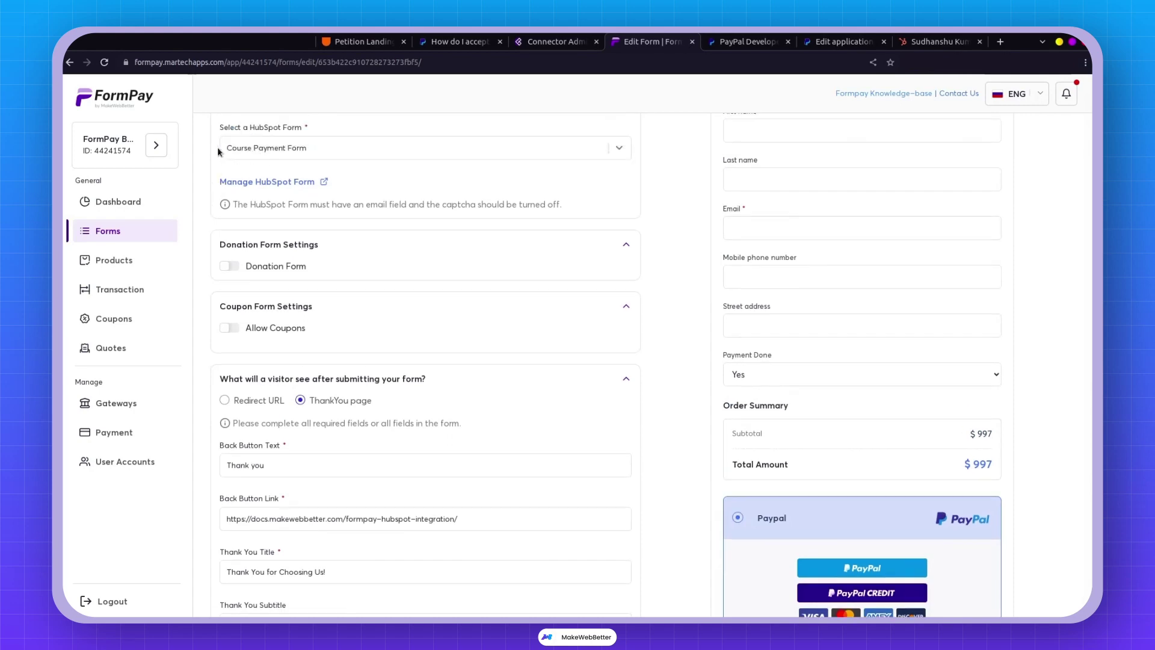
click(229, 234)
scroll(303, 267, down, 10)
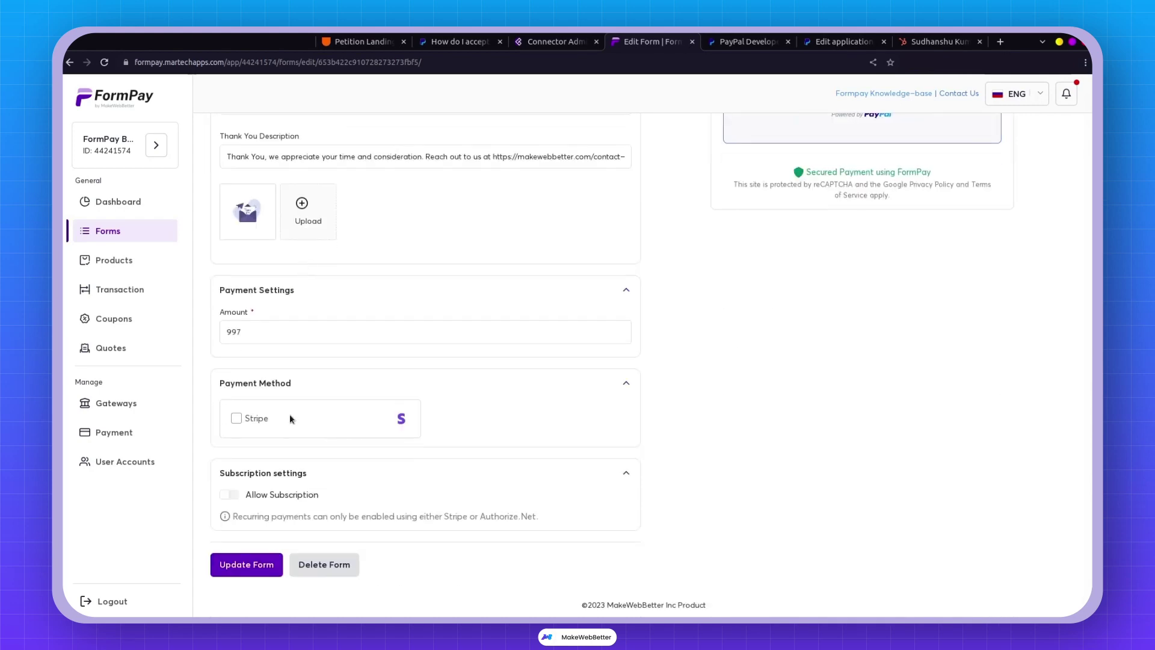
scroll(268, 426, up, 10)
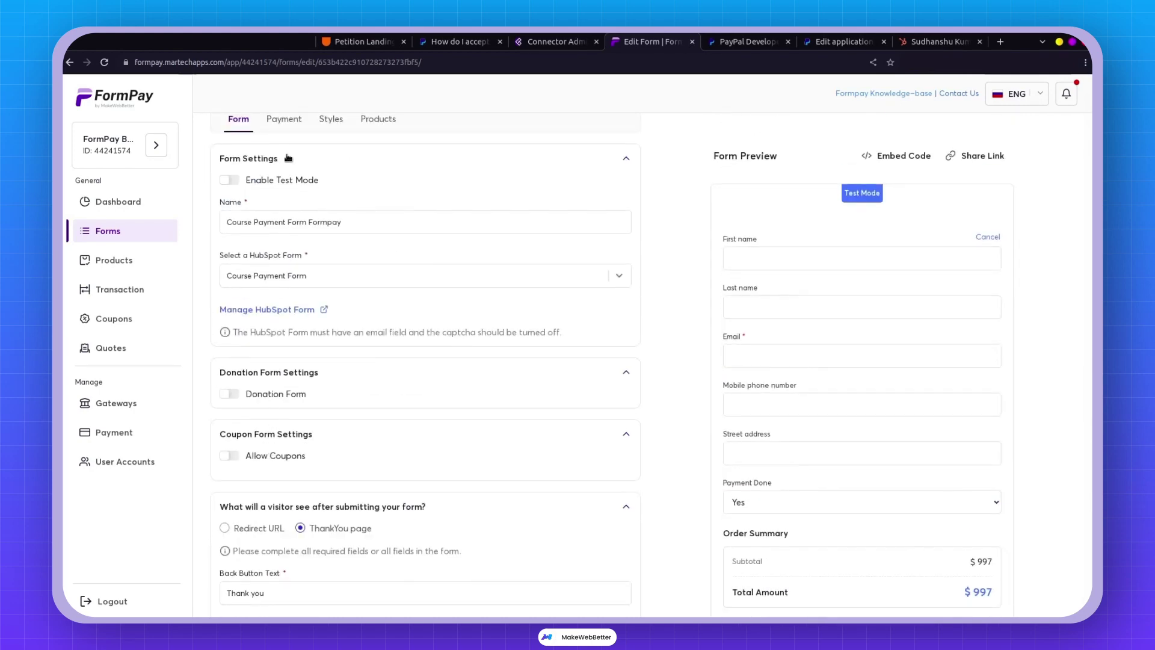
click(234, 179)
scroll(303, 337, down, 4)
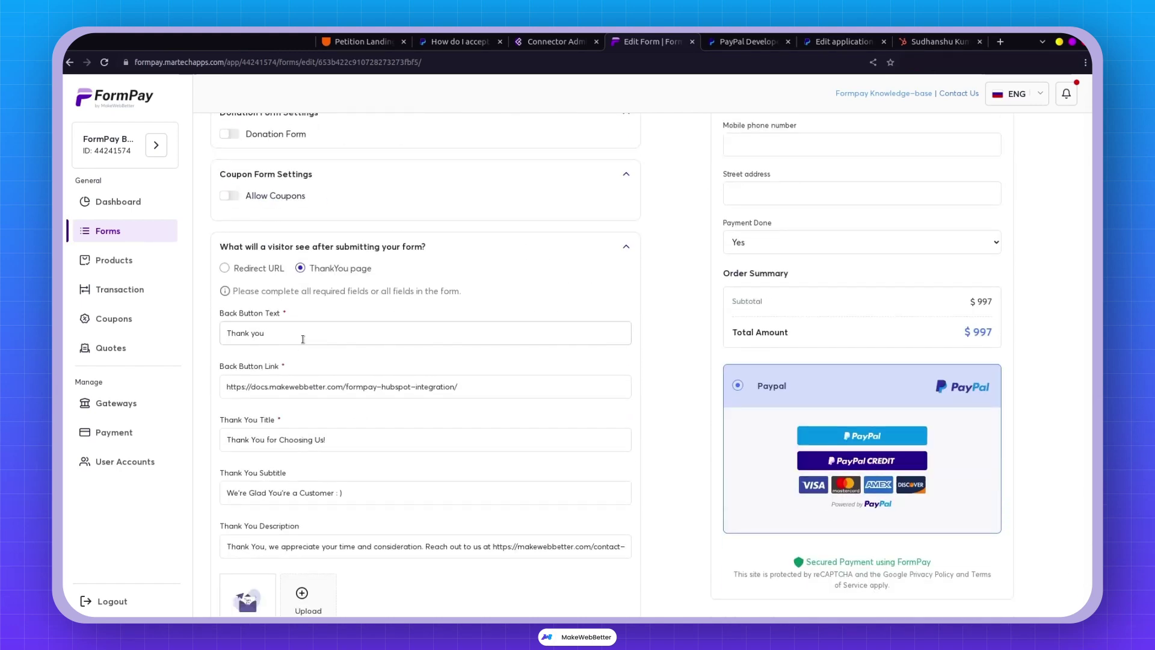
scroll(303, 339, down, 3)
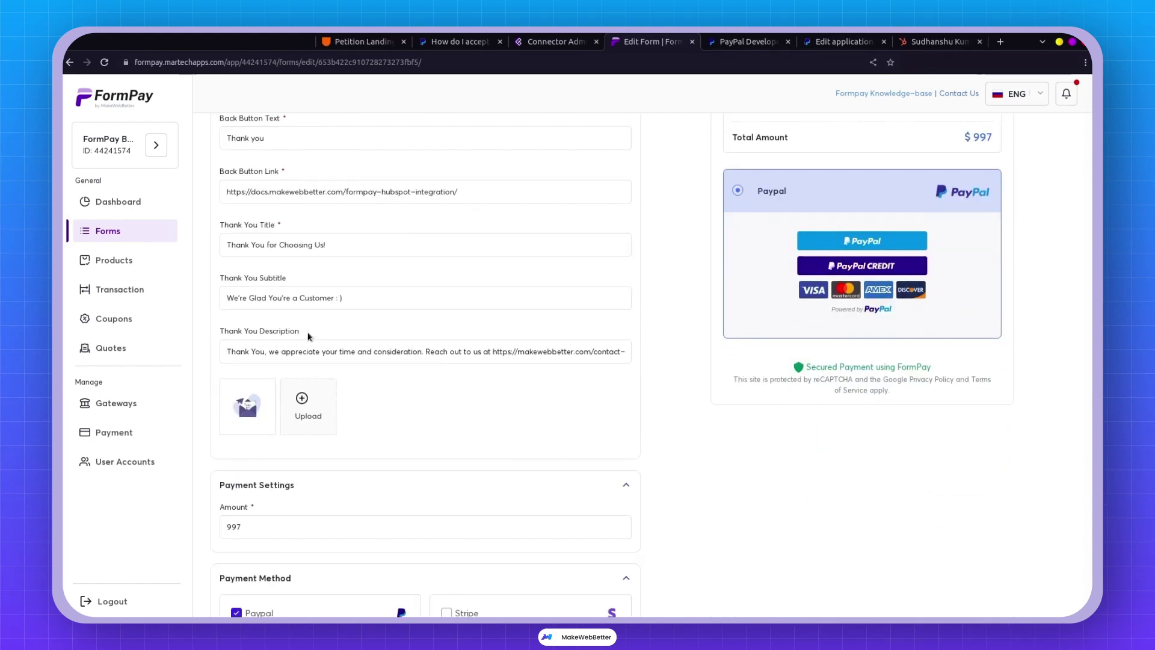
scroll(322, 335, down, 5)
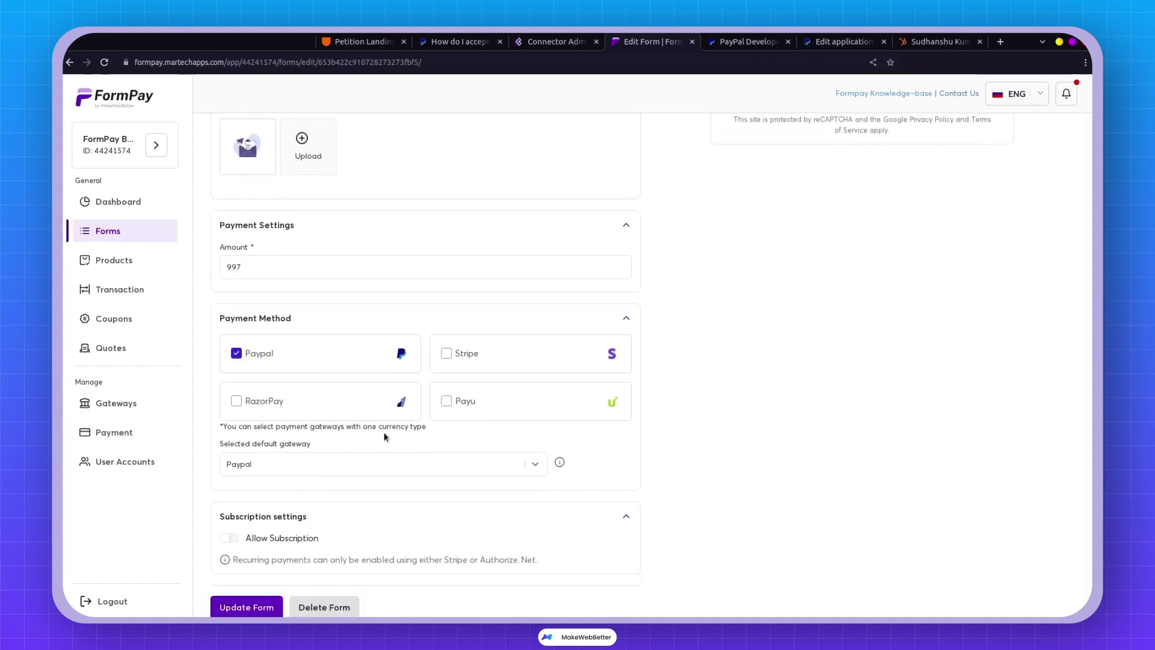
scroll(421, 409, up, 3)
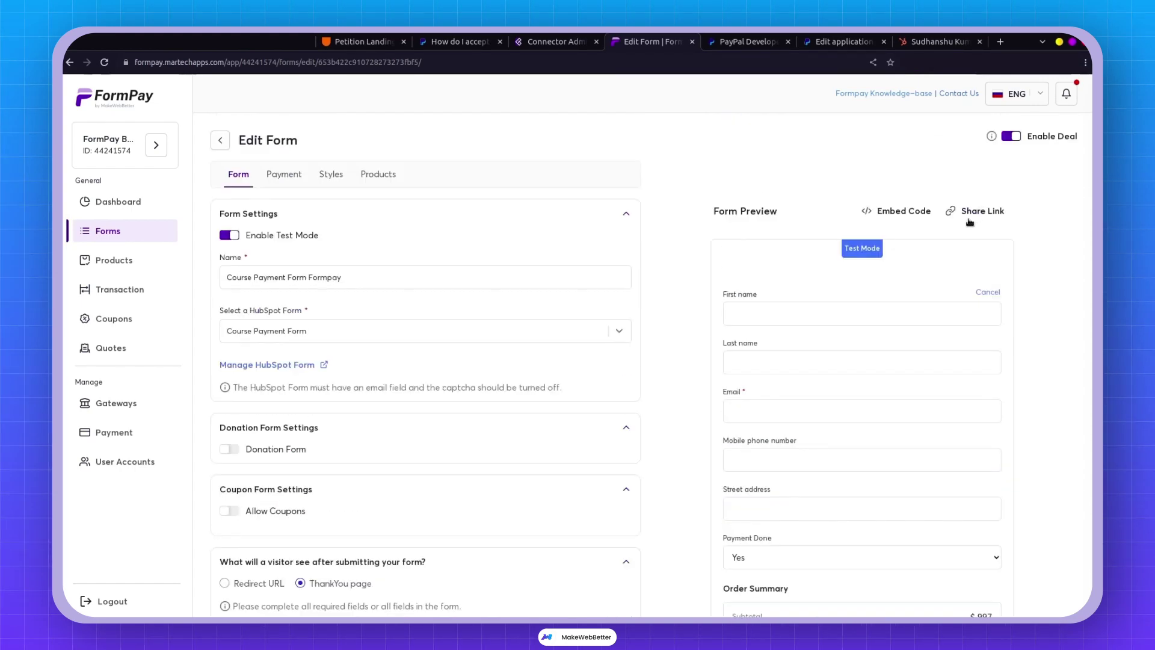
- Copy the form's share link and load the shared payment form in a new tab
click(983, 210)
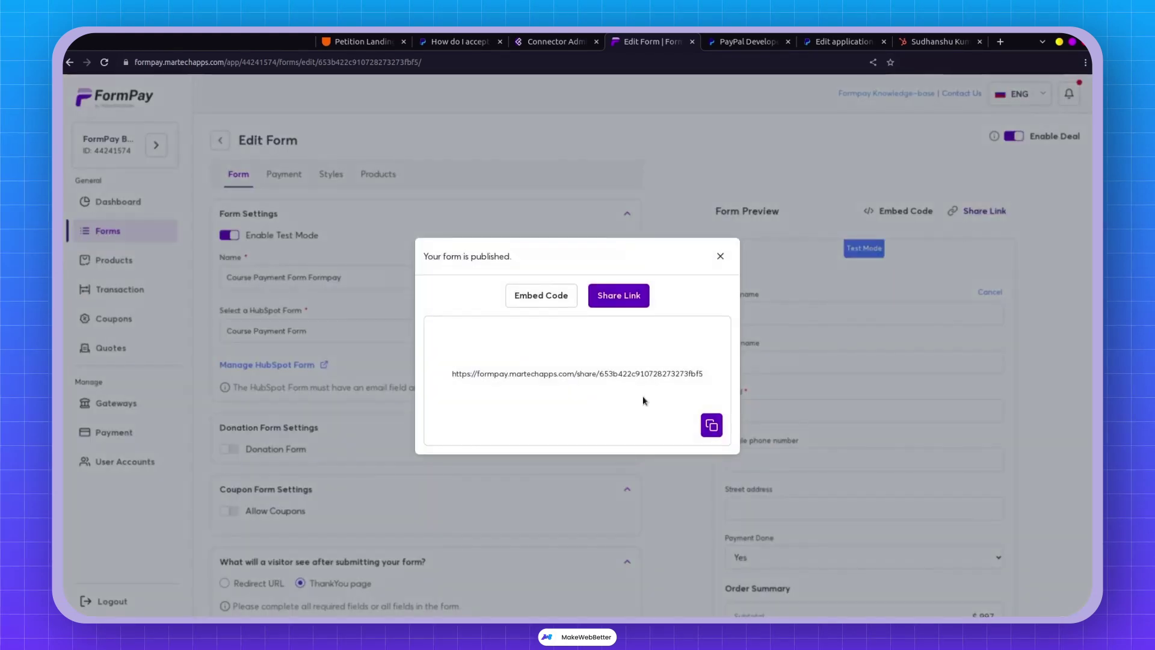
click(711, 422)
click(994, 44)
key(ctrl+v)
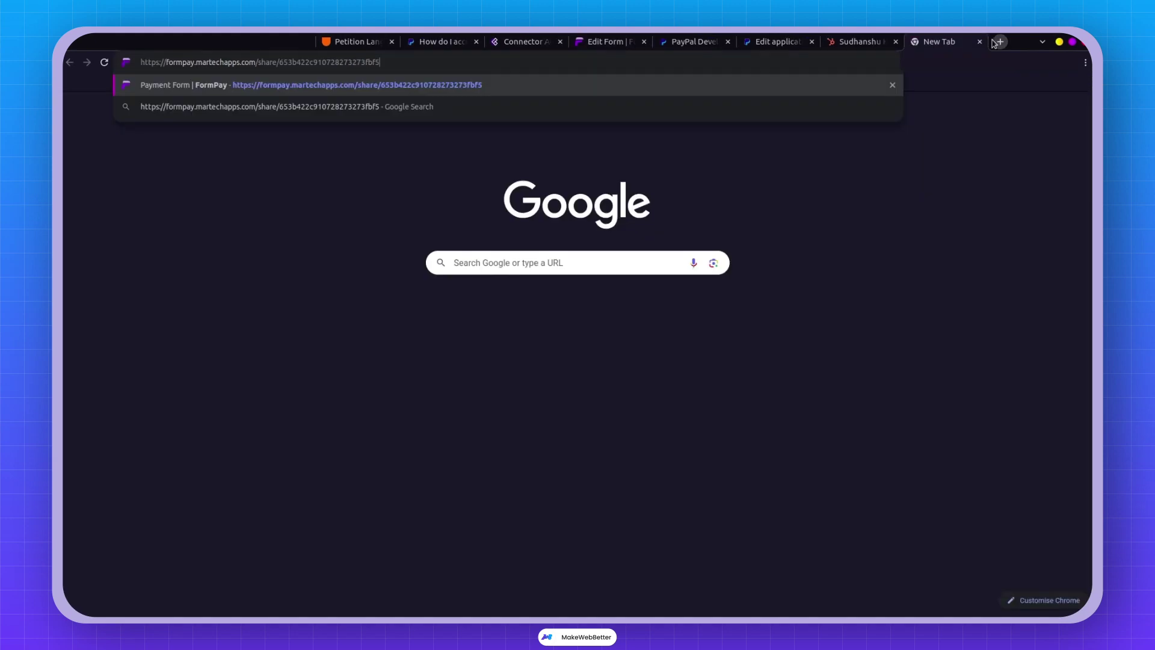
key(Return)
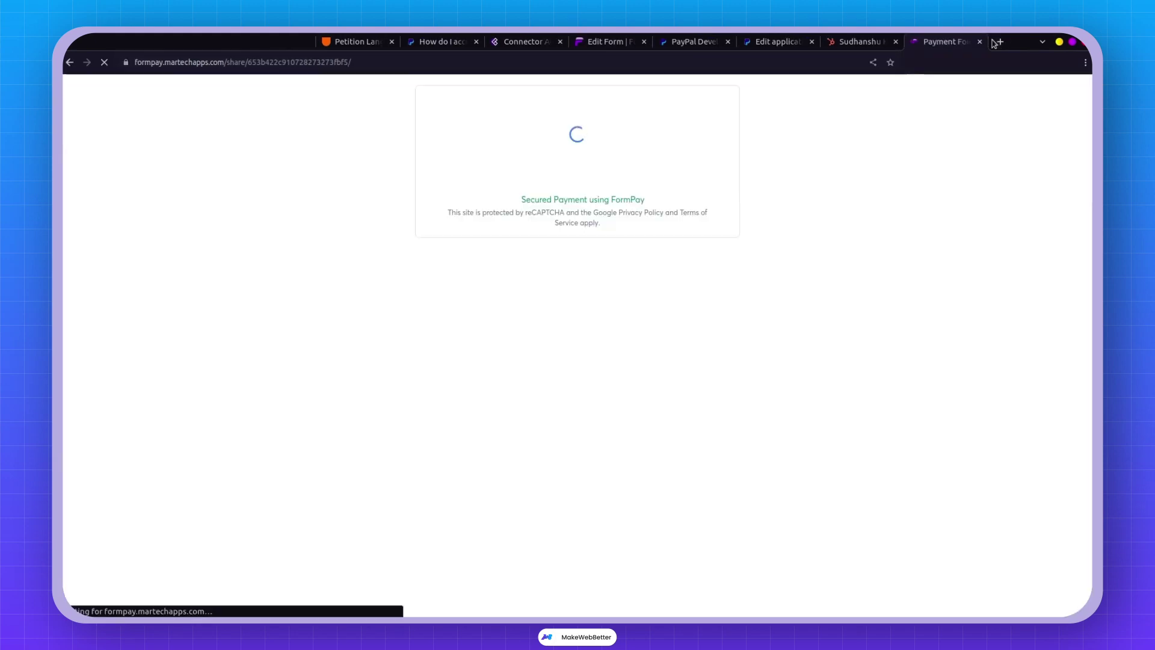
- Autofill the buyer's name and email and start the $997 PayPal card checkout
click(517, 160)
click(542, 195)
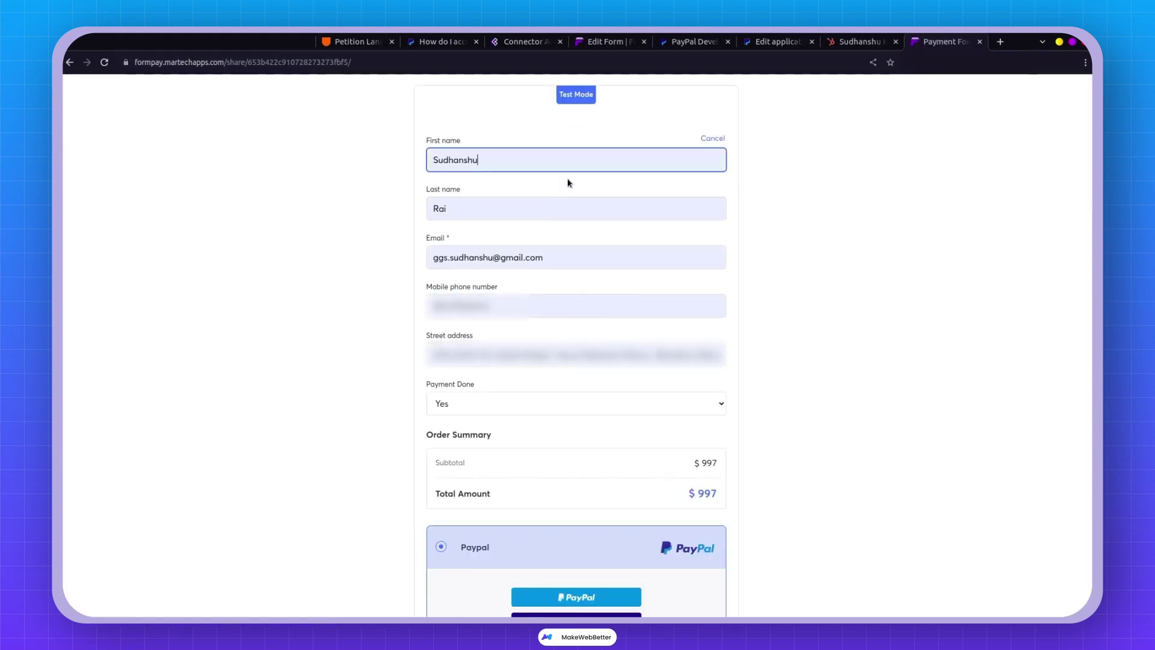
scroll(574, 189, down, 2)
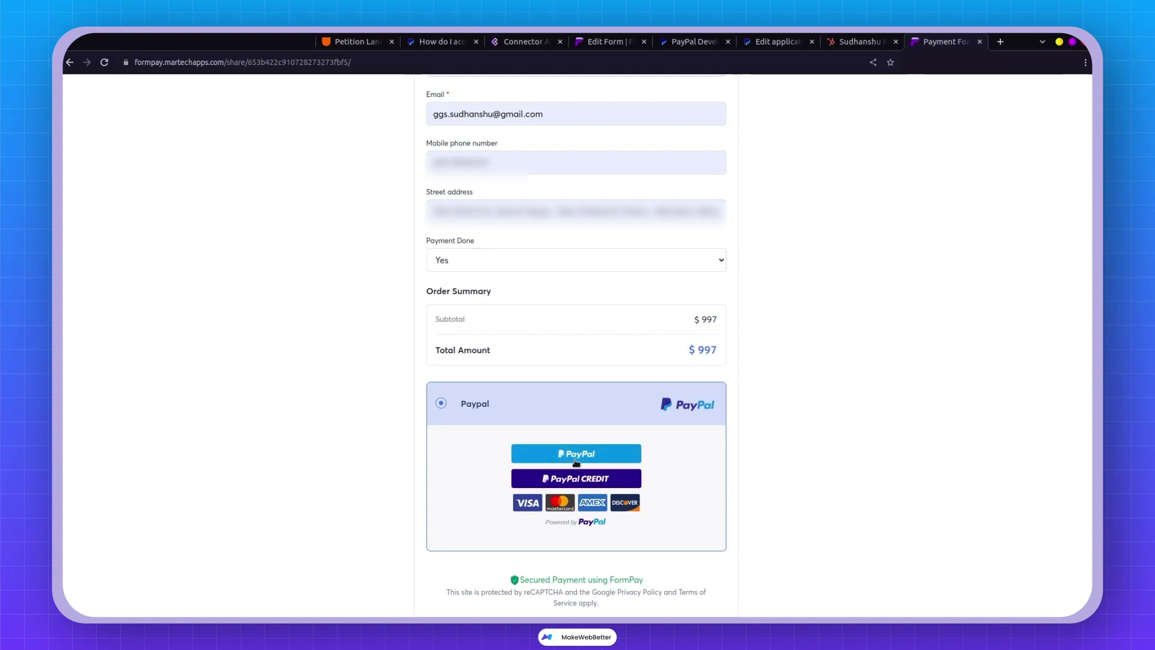
click(532, 503)
- Turn off 'Save info & create your PayPal account', close the card window, and choose Pay with PayPal
scroll(554, 384, down, 3)
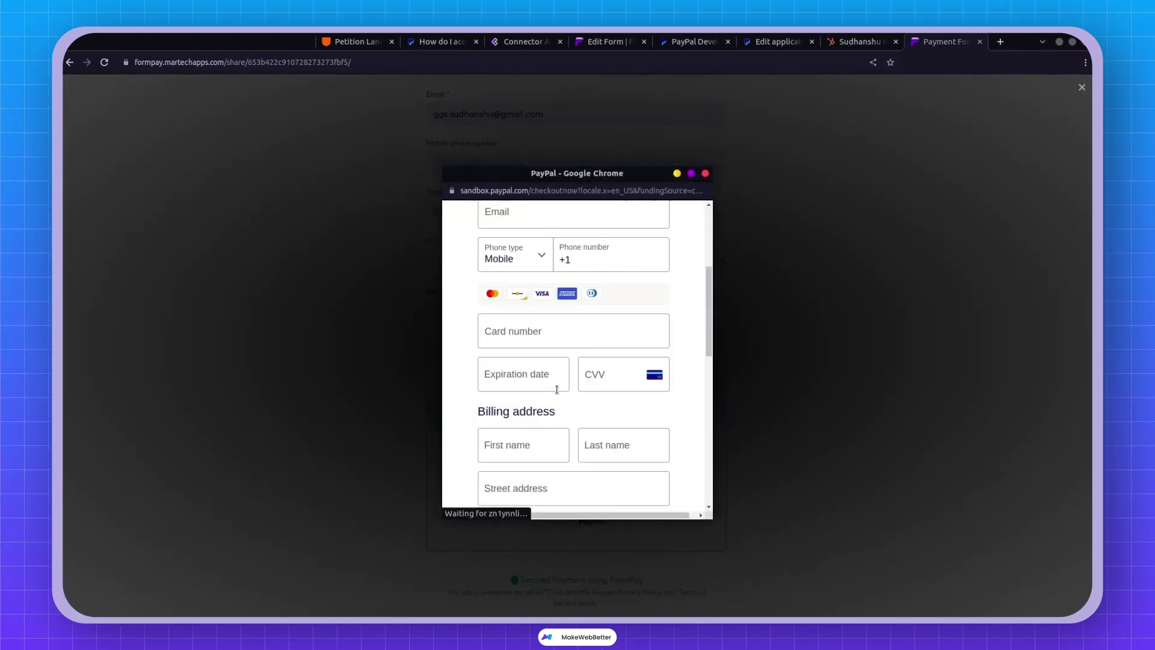
scroll(558, 376, down, 4)
scroll(558, 379, down, 10)
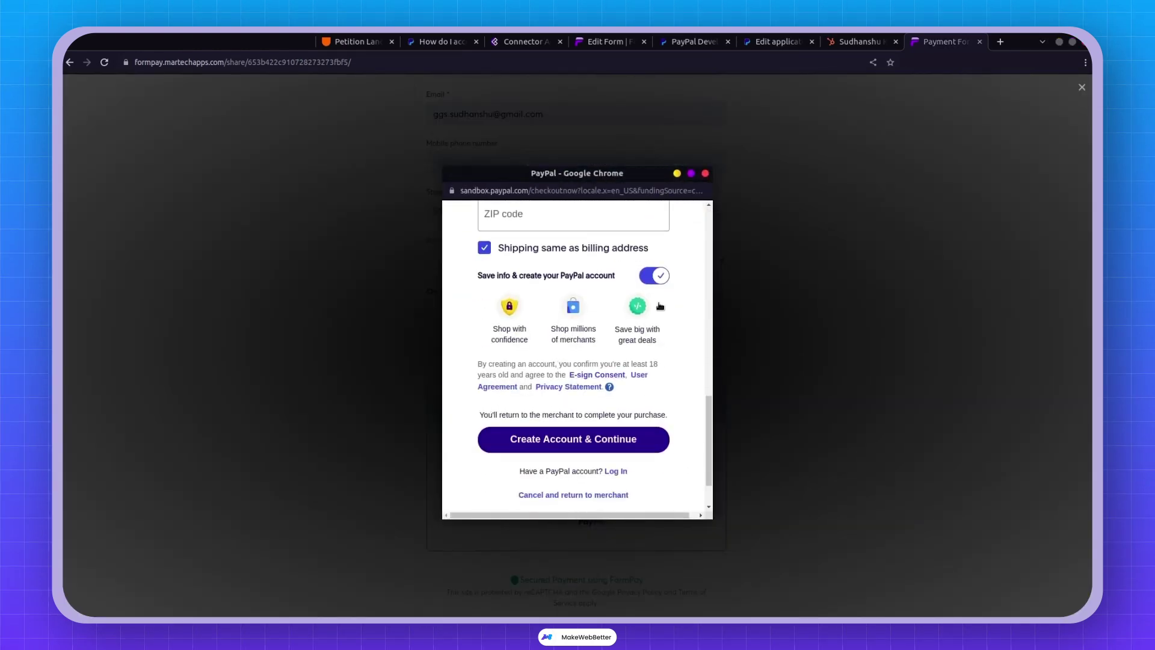
click(648, 277)
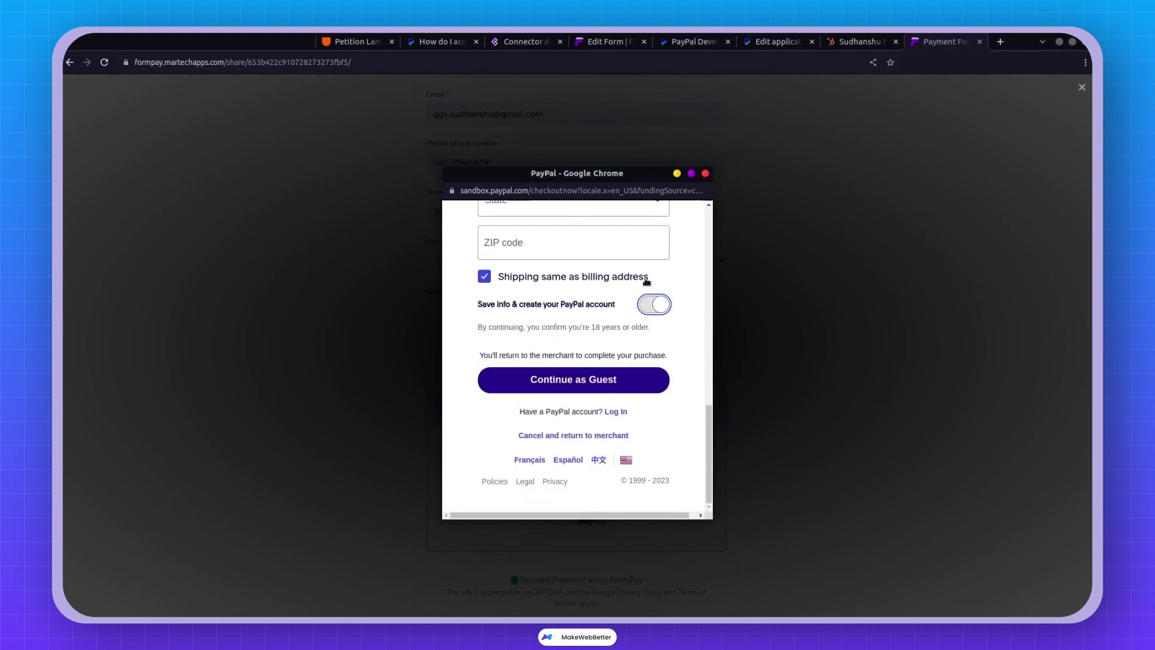
click(705, 173)
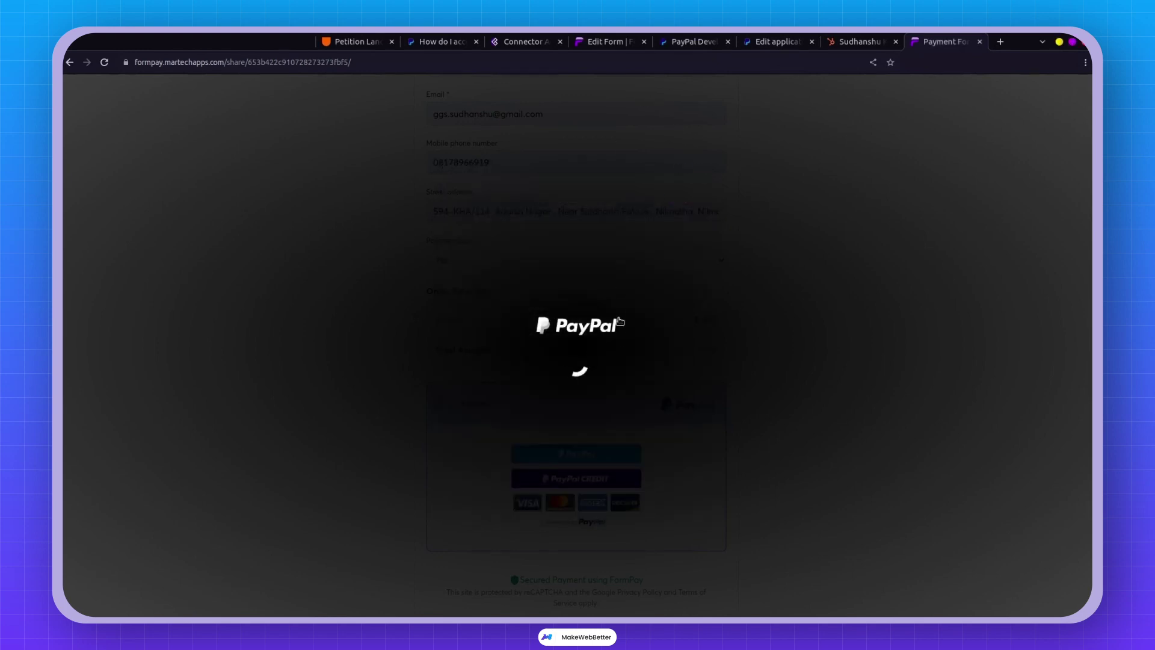
click(587, 454)
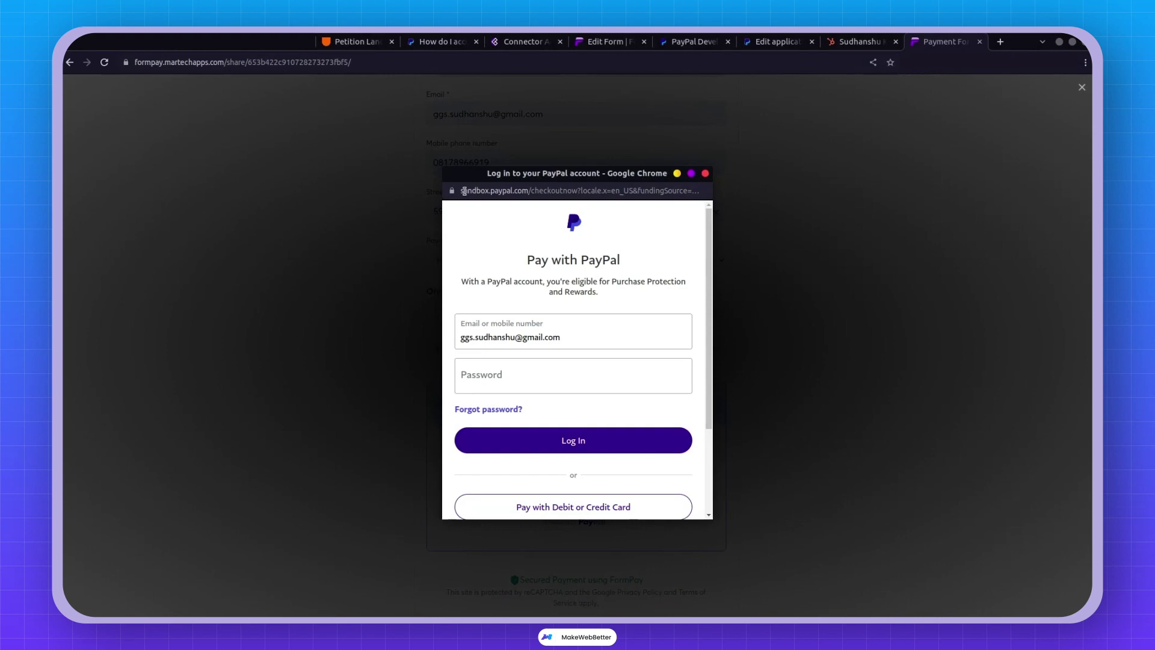
click(543, 340)
- Log in with the sandbox buyer's email and password and review the $997.00 payment options
drag(588, 335, 434, 332)
key(BackSpace)
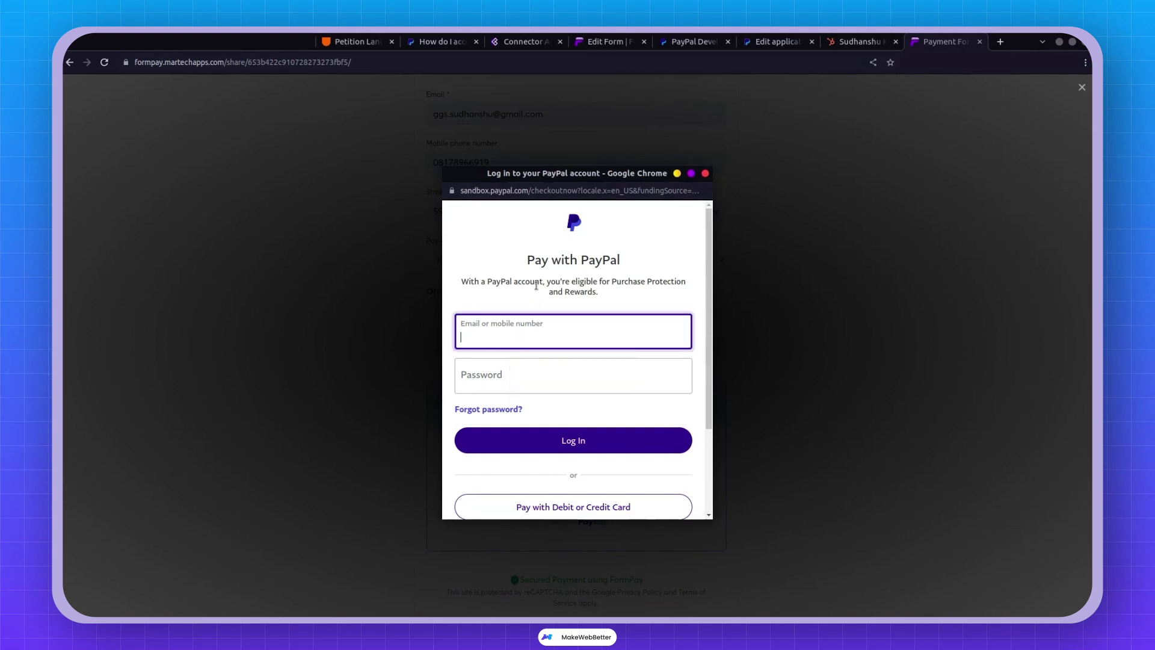
text(mo)
click(536, 286)
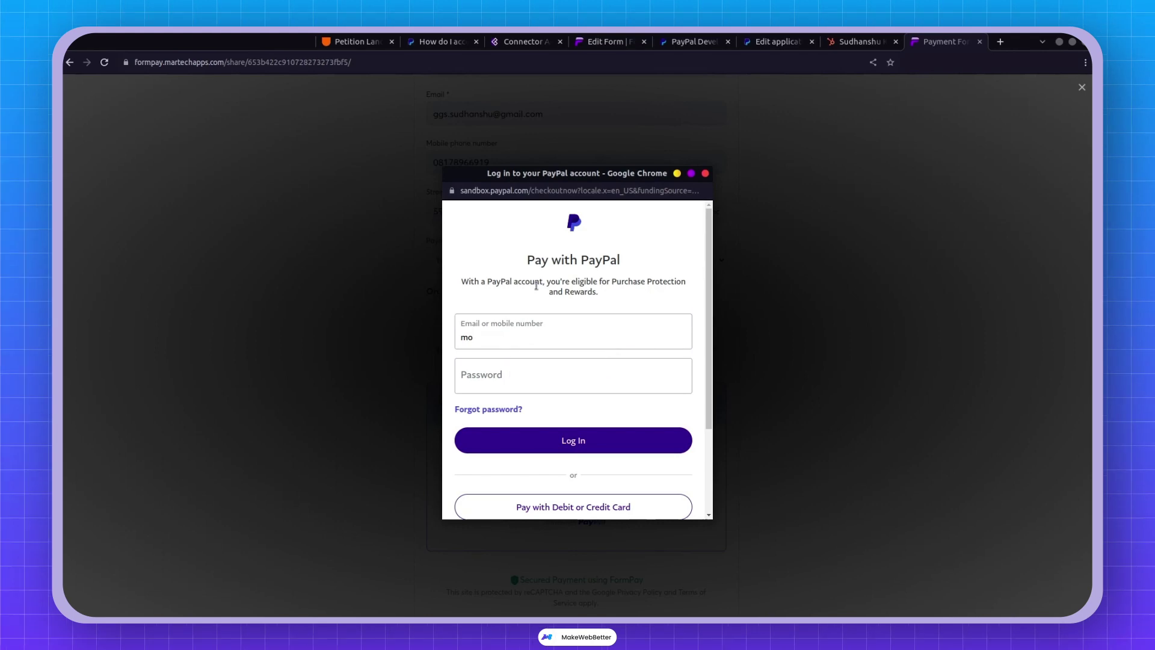
click(541, 367)
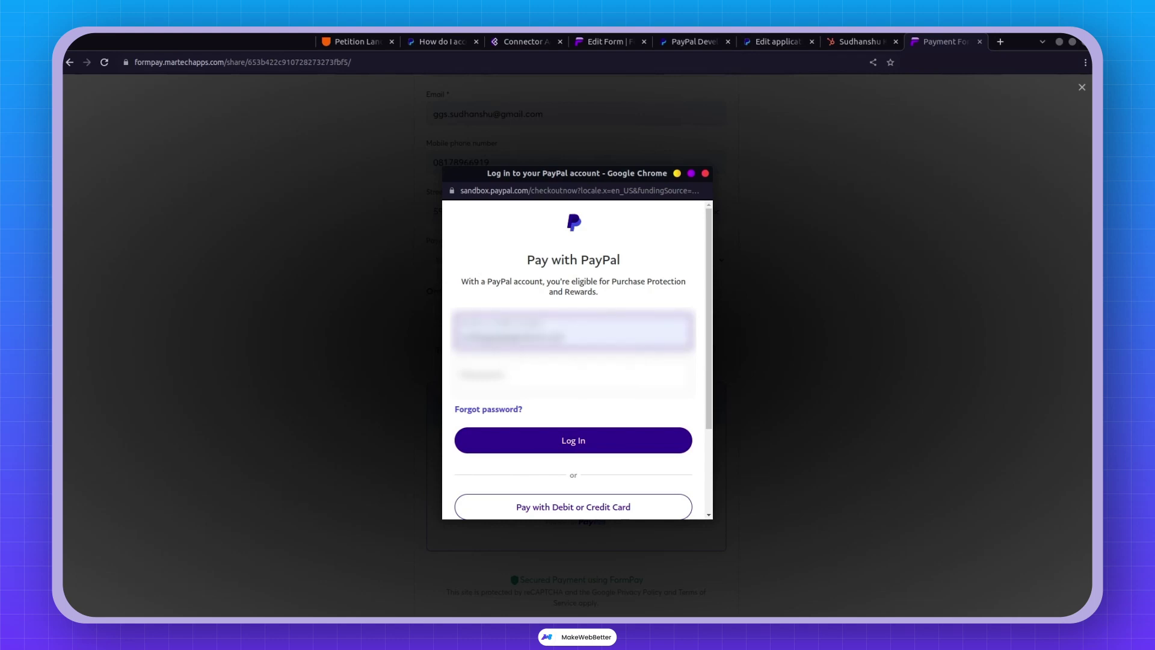
click(533, 436)
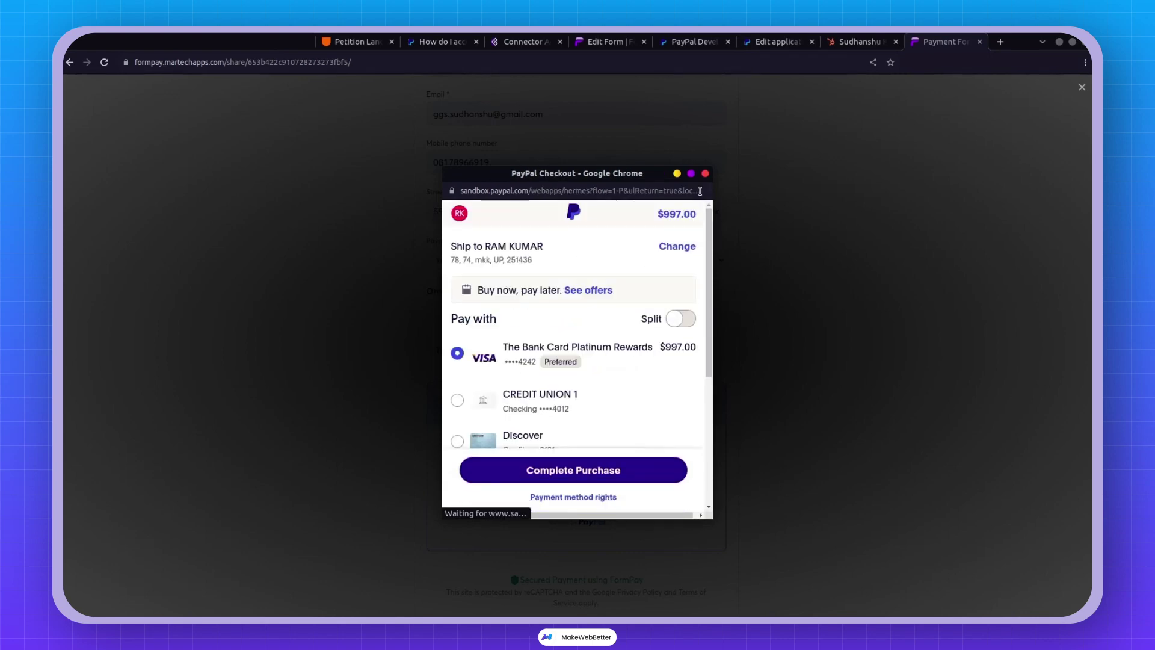
scroll(612, 328, down, 3)
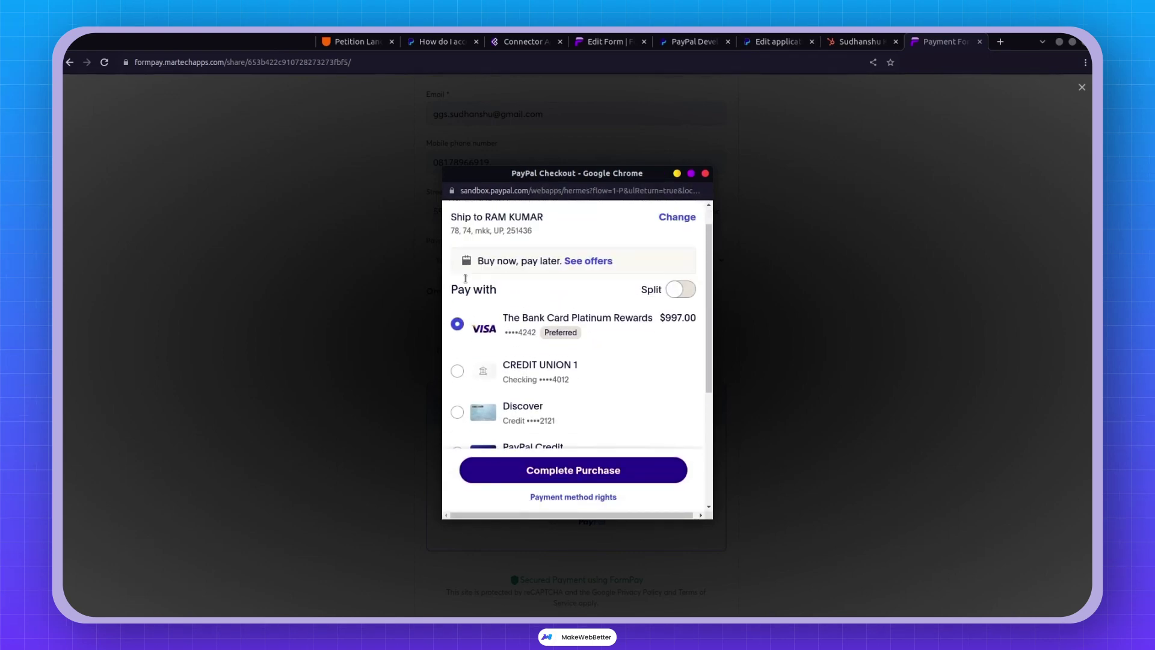
scroll(549, 330, down, 1)
scroll(481, 257, up, 4)
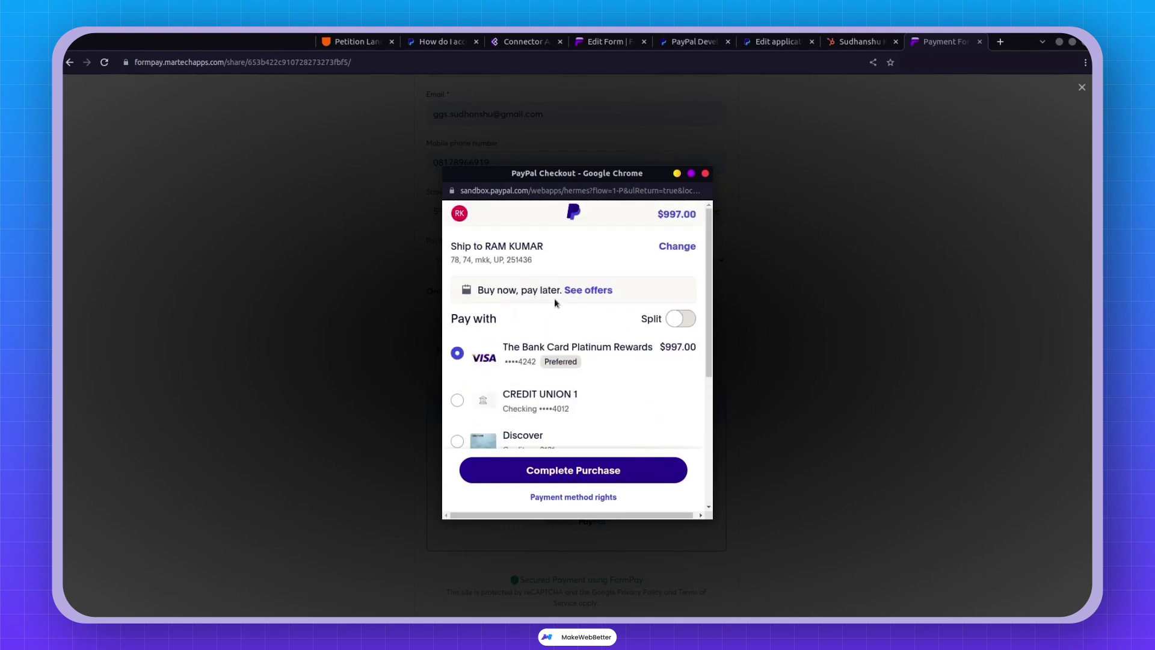
- Complete the $997 purchase, then return to the PayPal Developer sandbox app details
click(586, 470)
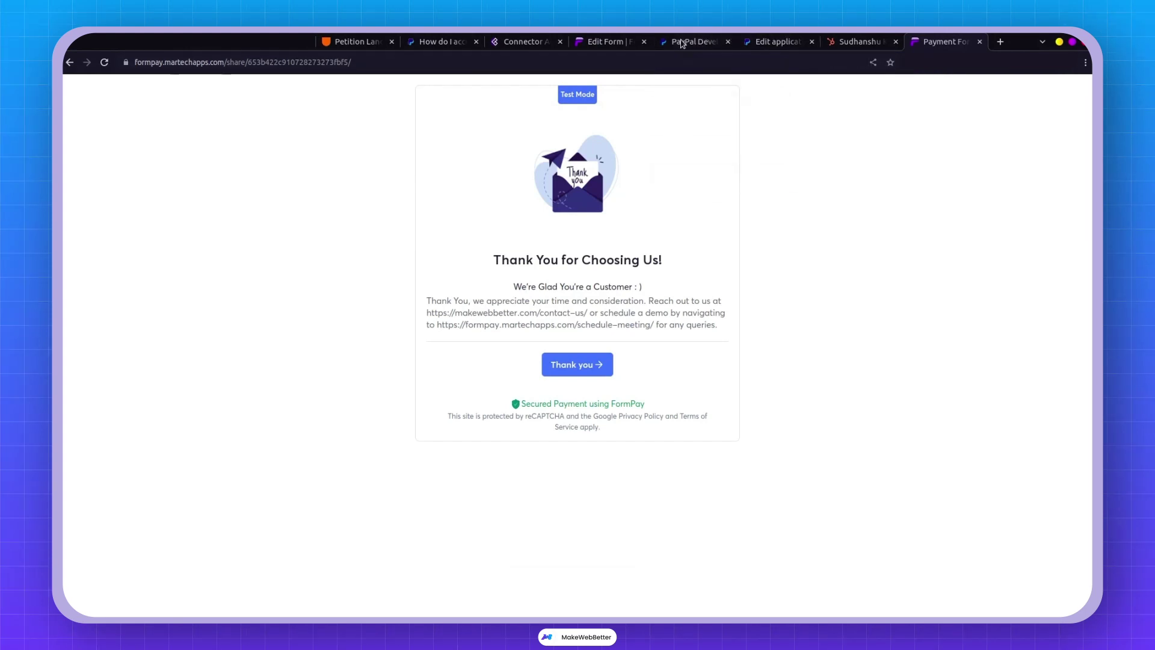
click(682, 43)
click(789, 39)
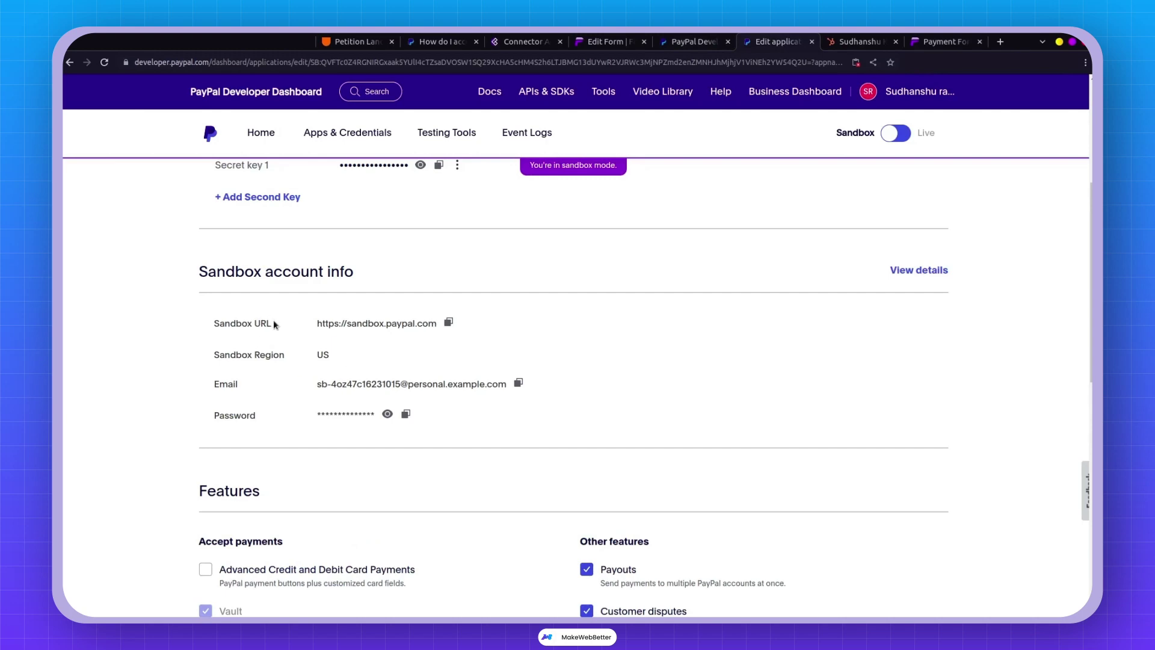
- Review the sandbox account email and password on My Sandbox App's page
scroll(274, 324, up, 5)
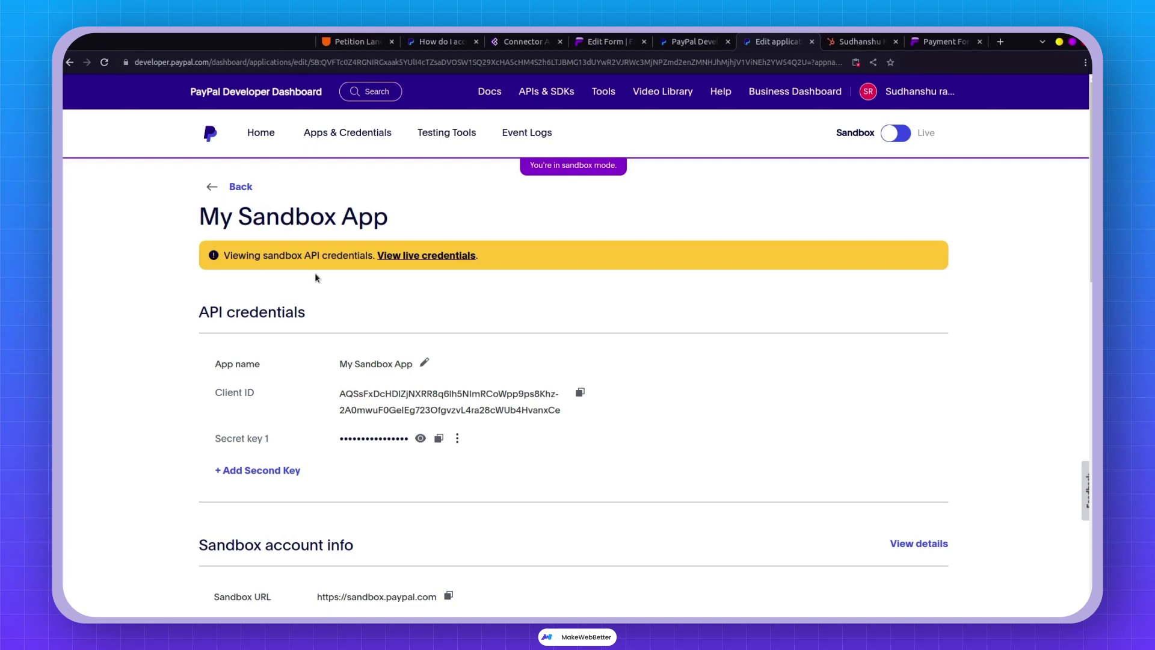
scroll(388, 316, down, 4)
triple_click(379, 397)
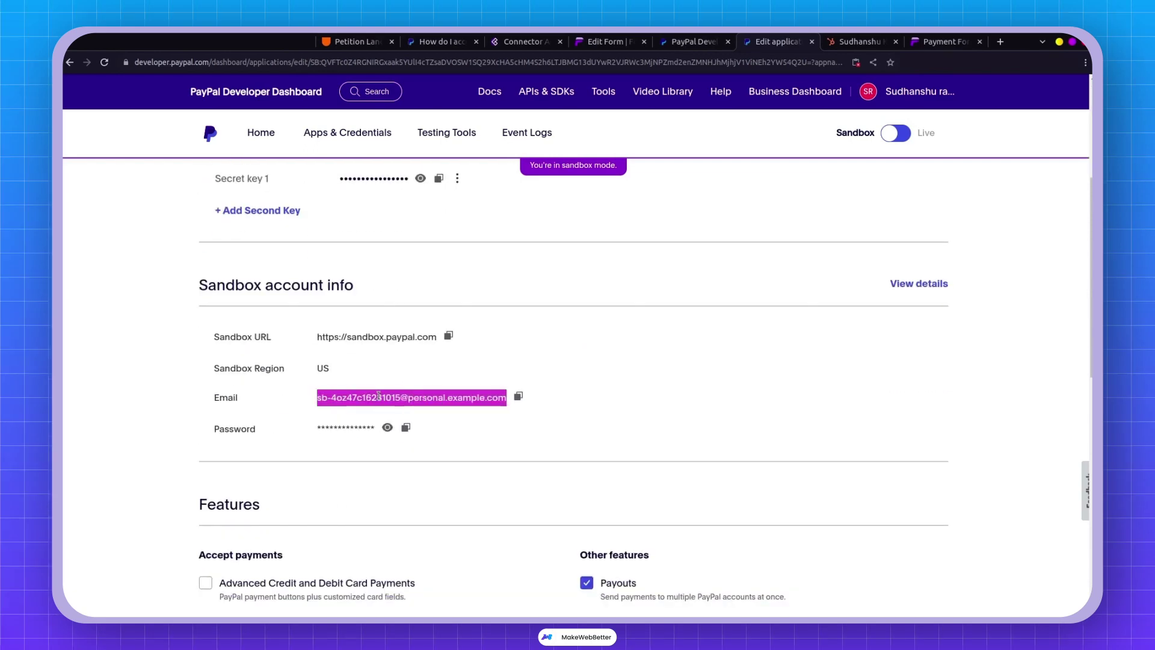
drag(365, 428, 371, 428)
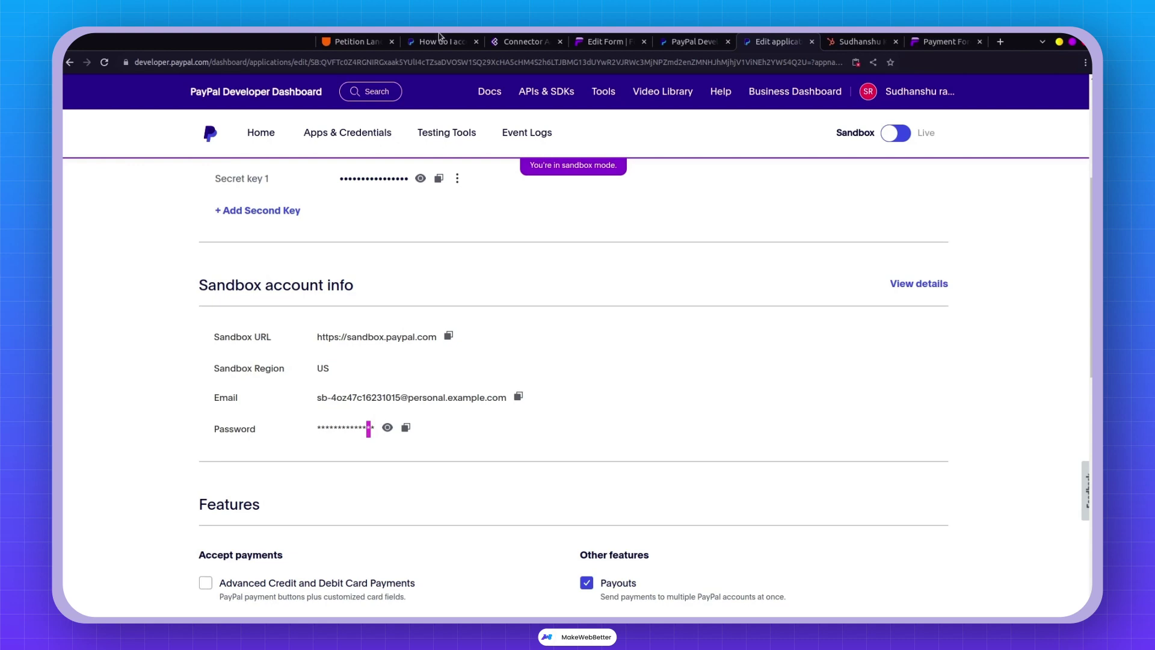
- In FormPay, check the $997 PayPal payment under Transactions and open the payer's HubSpot contact
click(596, 38)
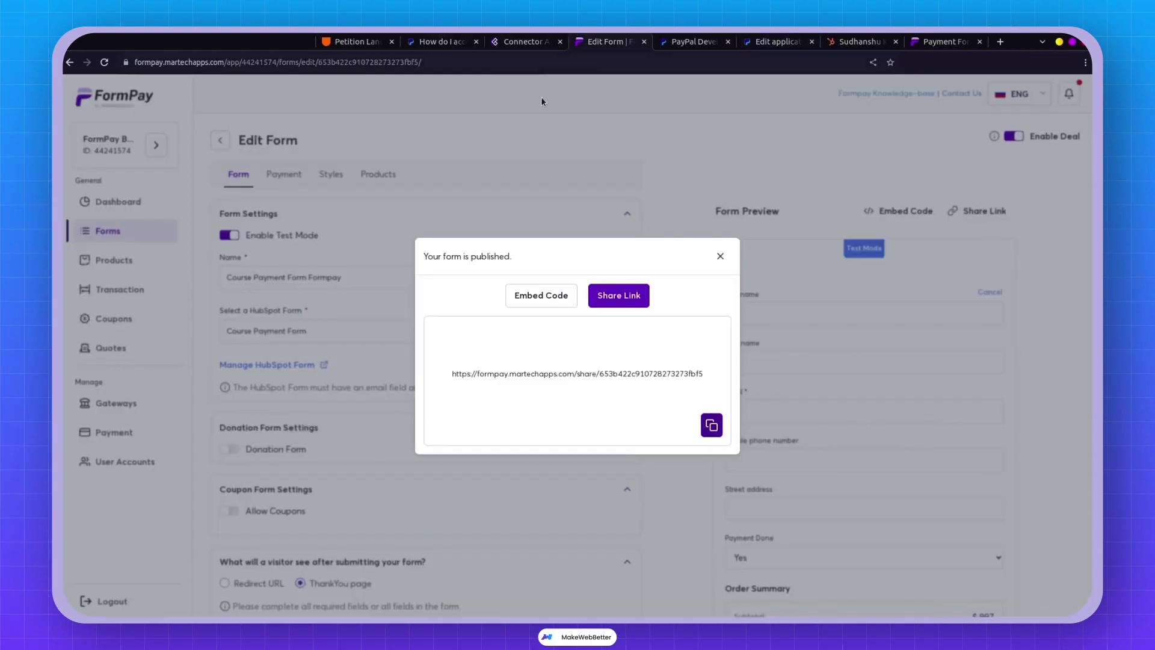
click(125, 365)
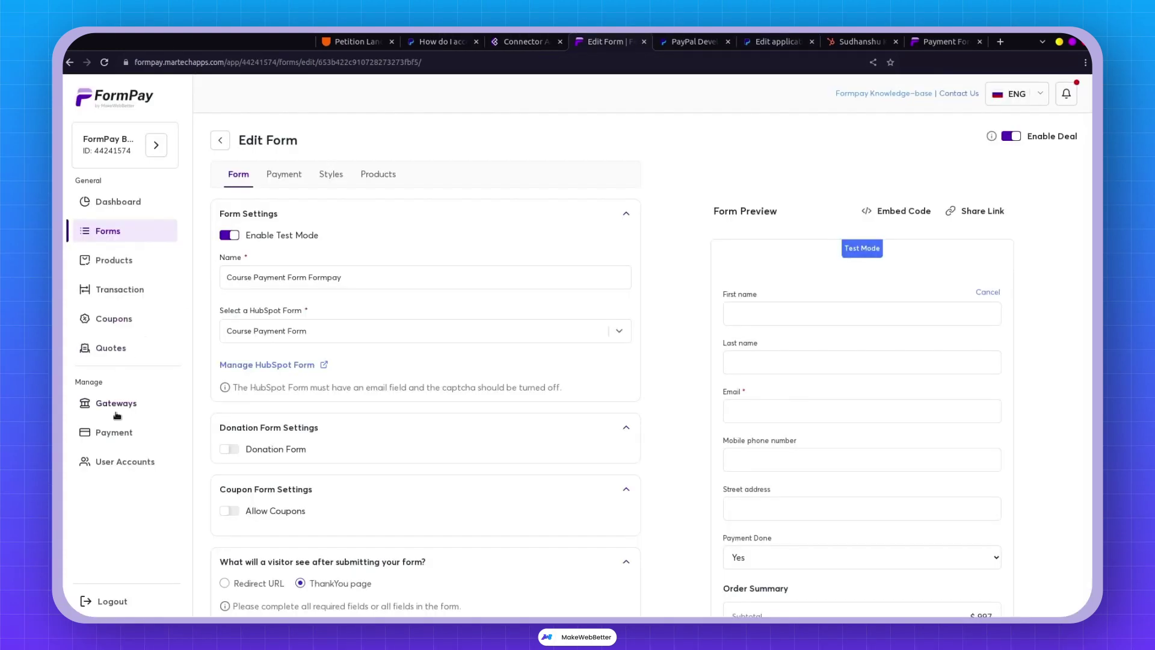
click(124, 287)
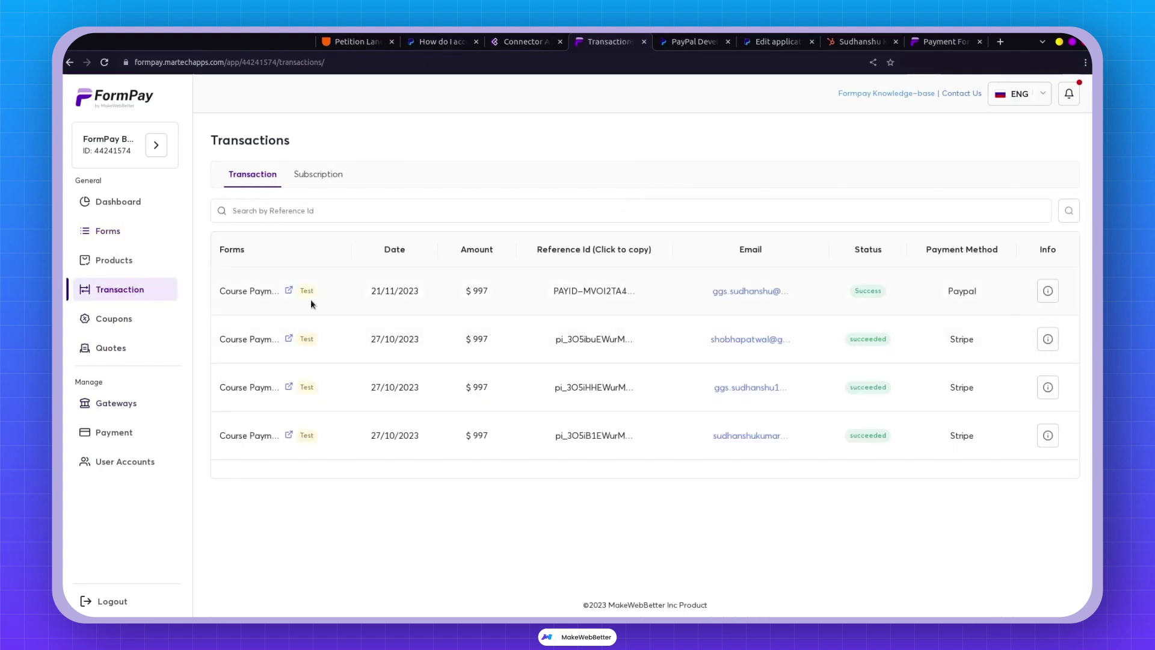
click(752, 291)
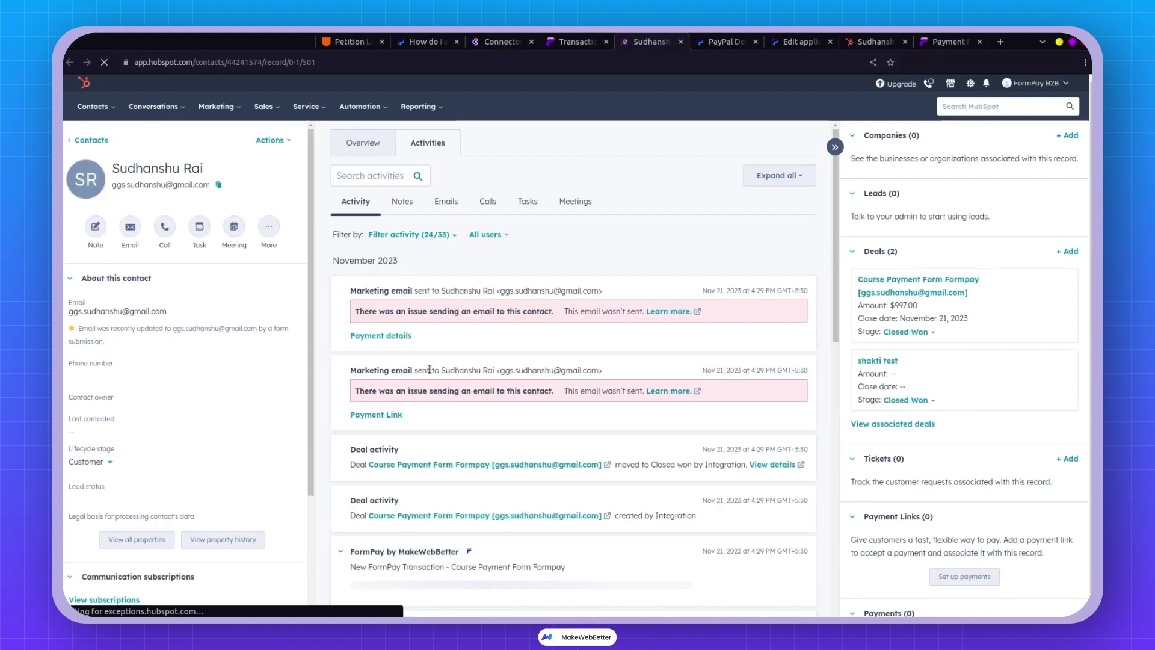
- Check the contact's activity for the PayPal 997 USD Success transaction and FormPay Payments card
click(404, 236)
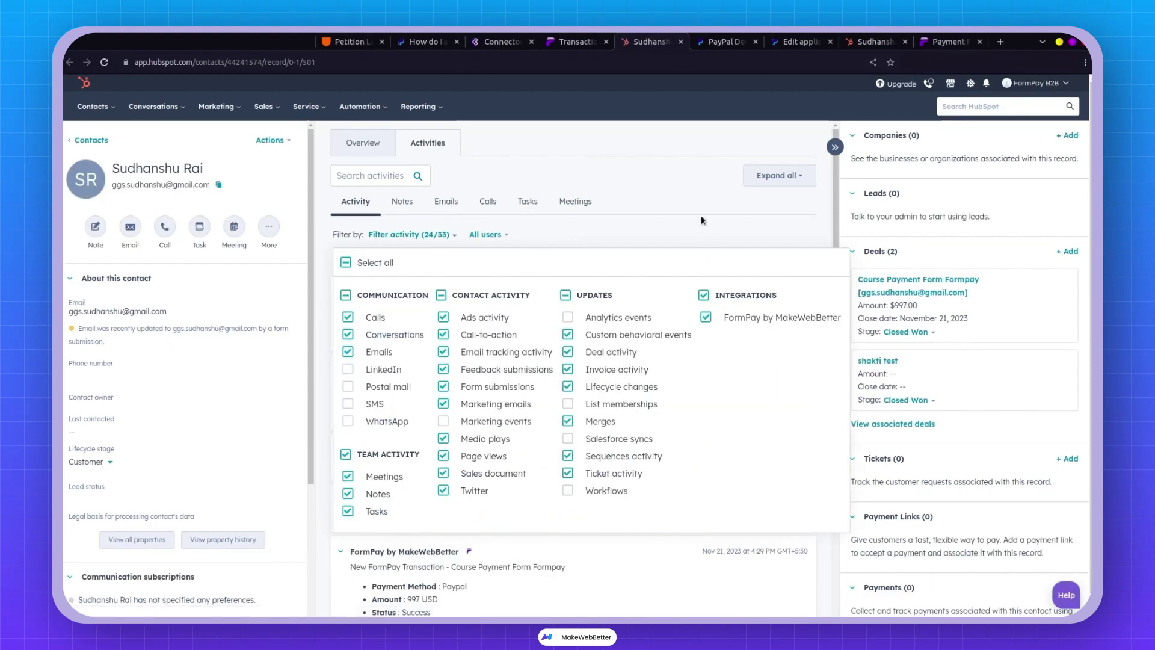
click(454, 224)
scroll(464, 288, down, 4)
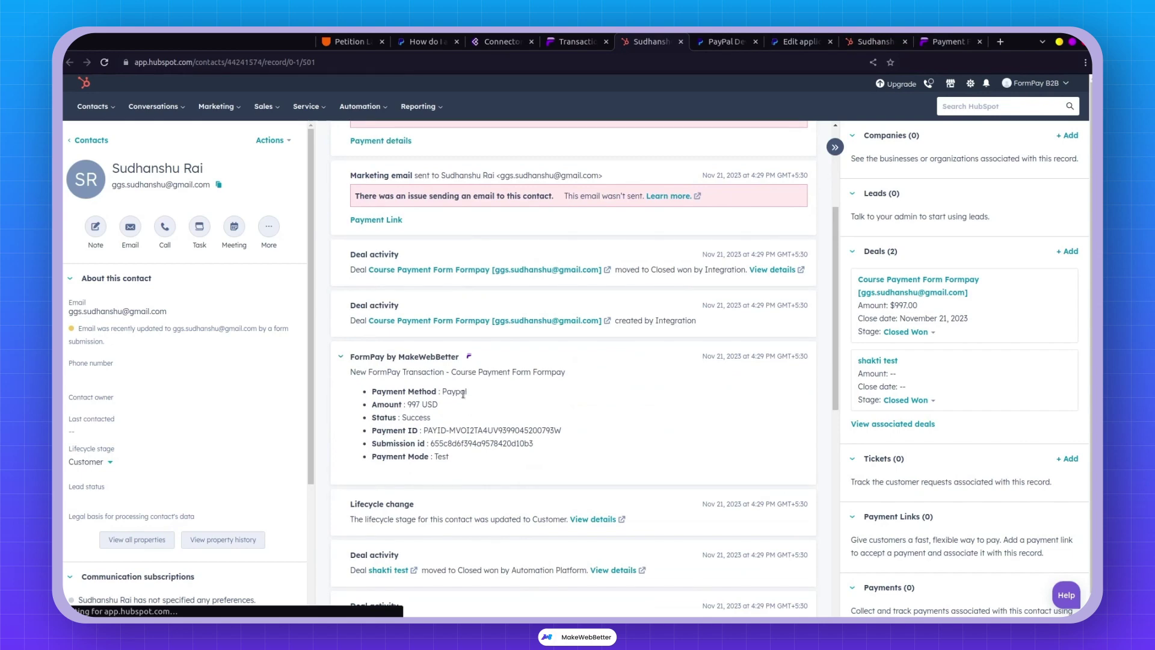
scroll(408, 243, up, 4)
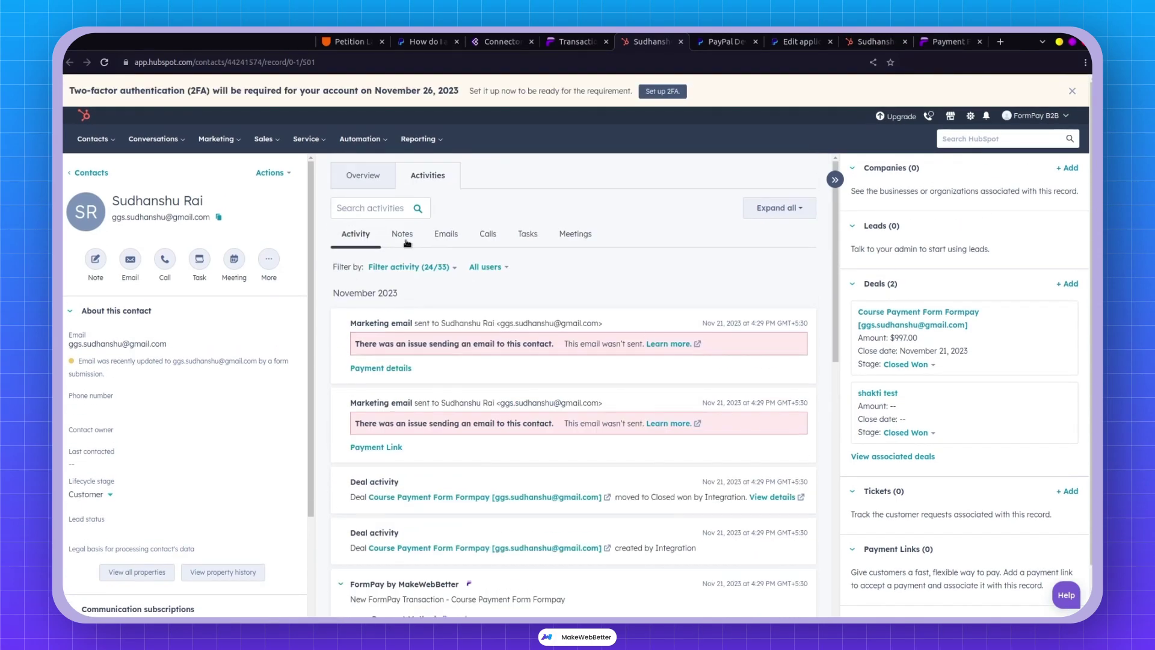
scroll(378, 307, down, 4)
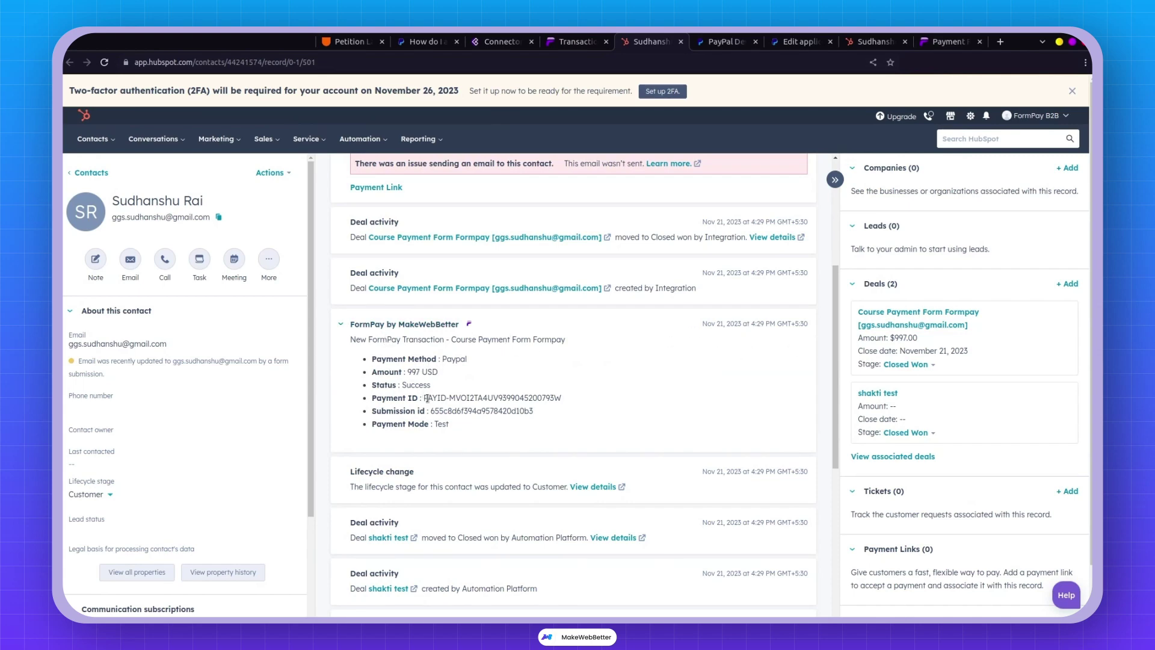
scroll(1053, 427, down, 6)
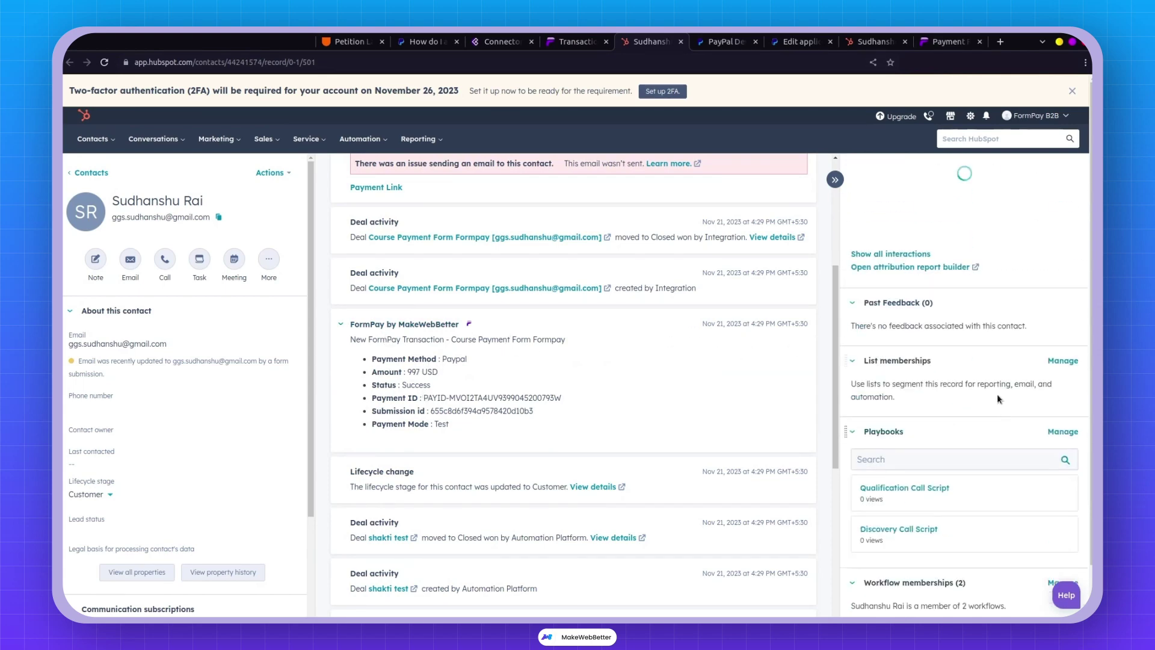
scroll(997, 399, down, 3)
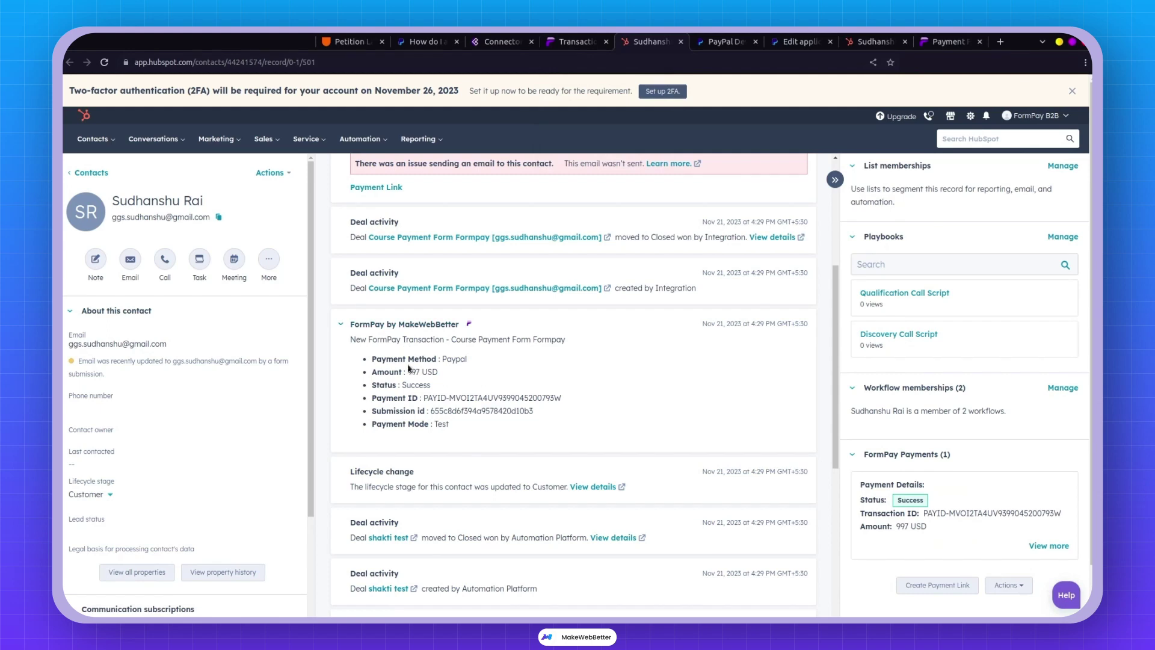
- Copy the sandbox URL and open sandbox.paypal.com in a new private browser window
click(779, 38)
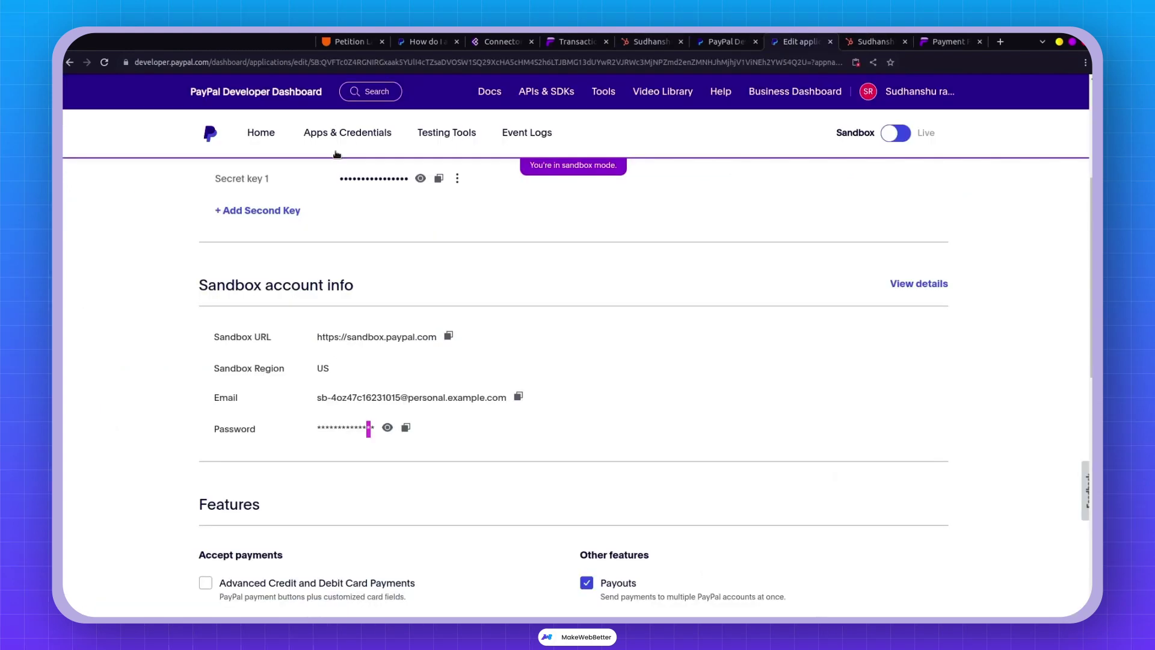
triple_click(402, 337)
key(ctrl+c)
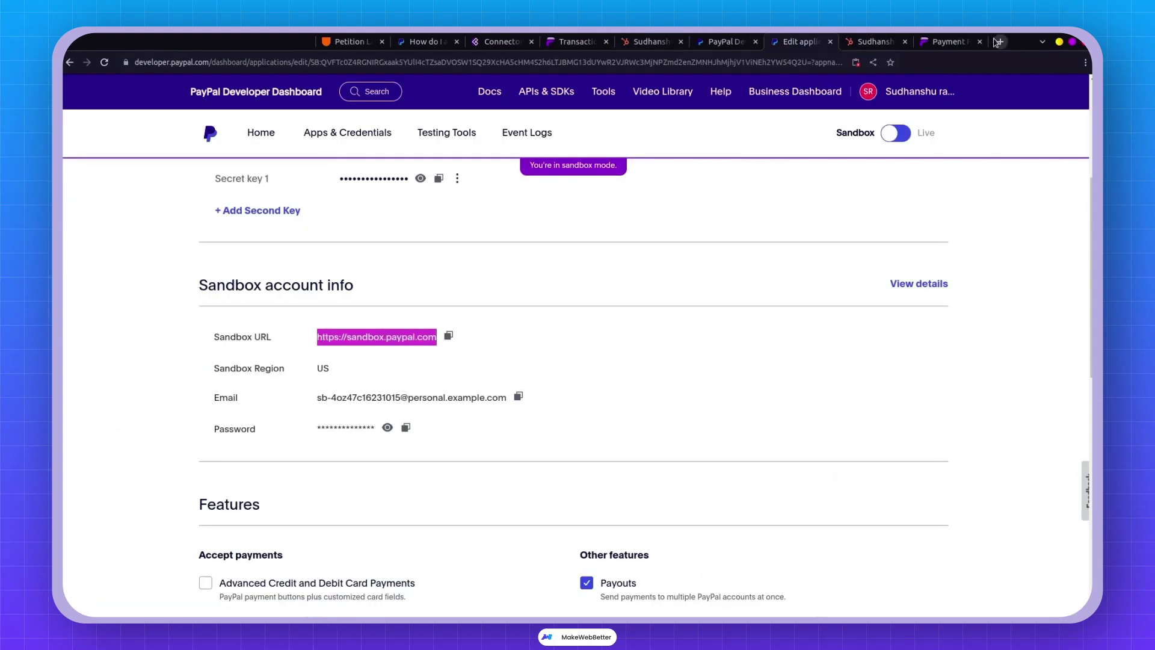
click(1000, 41)
click(1085, 62)
click(975, 105)
key(ctrl+v)
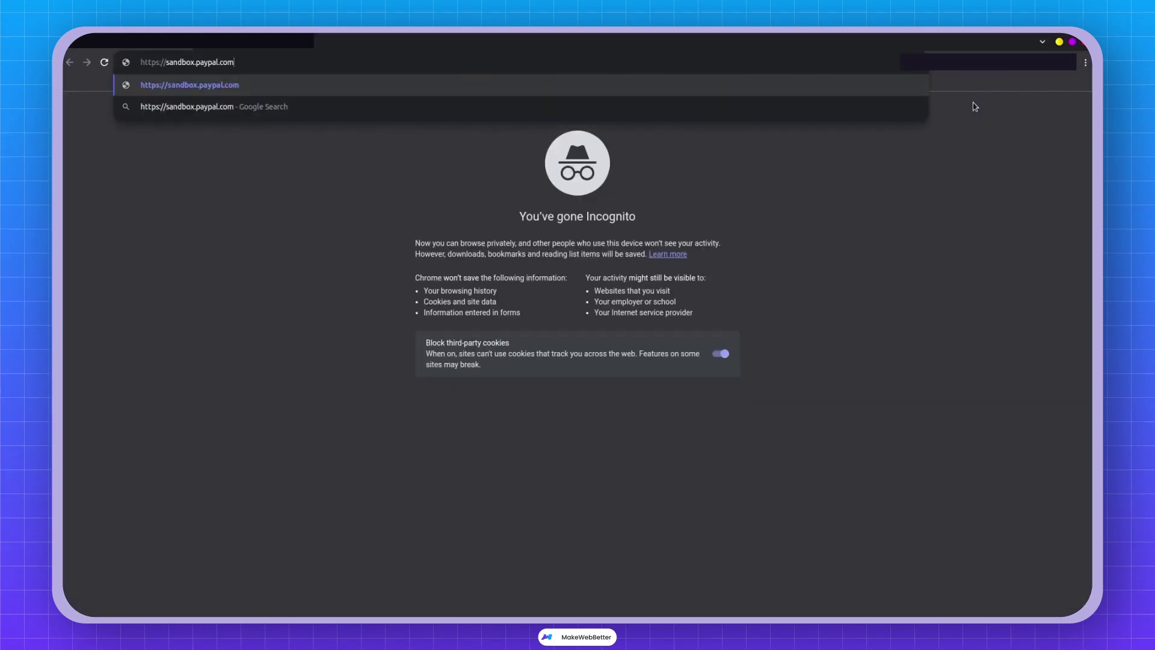
key(Return)
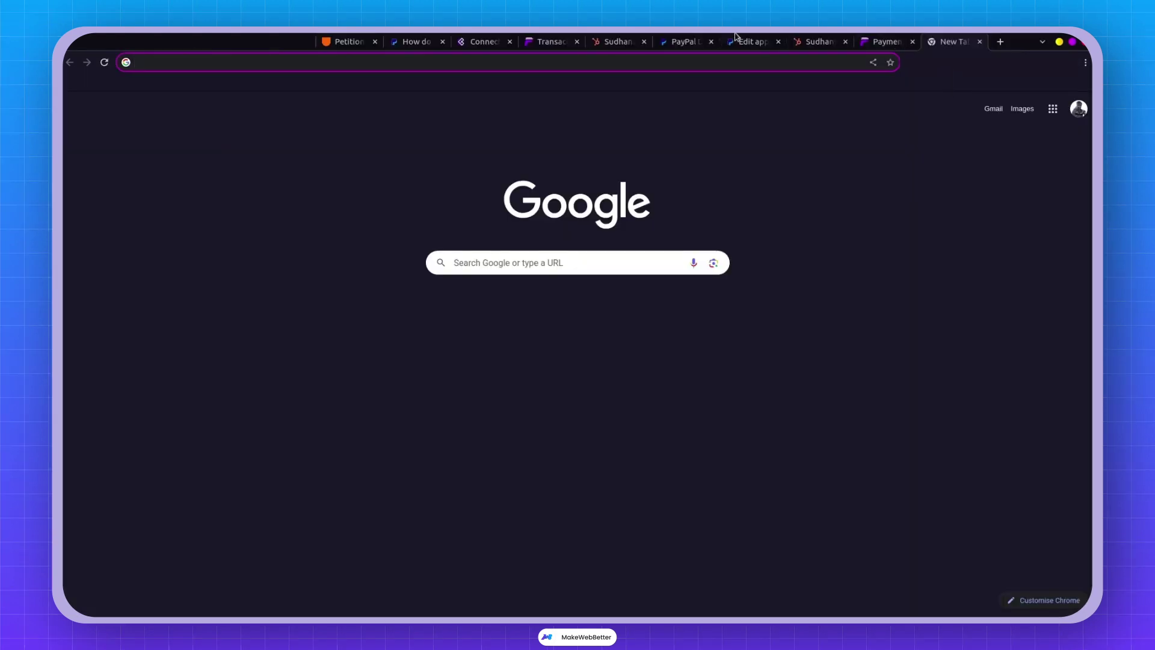
- Copy the sandbox account email and sign in to the sandbox business account with it
click(746, 41)
triple_click(388, 401)
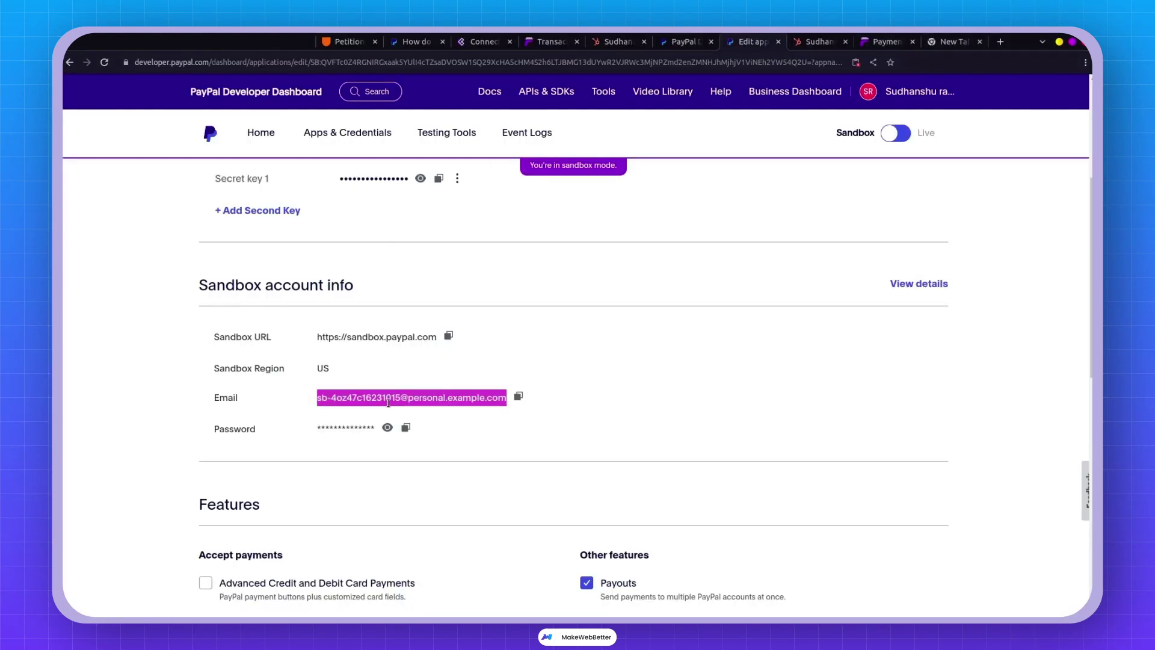
click(518, 395)
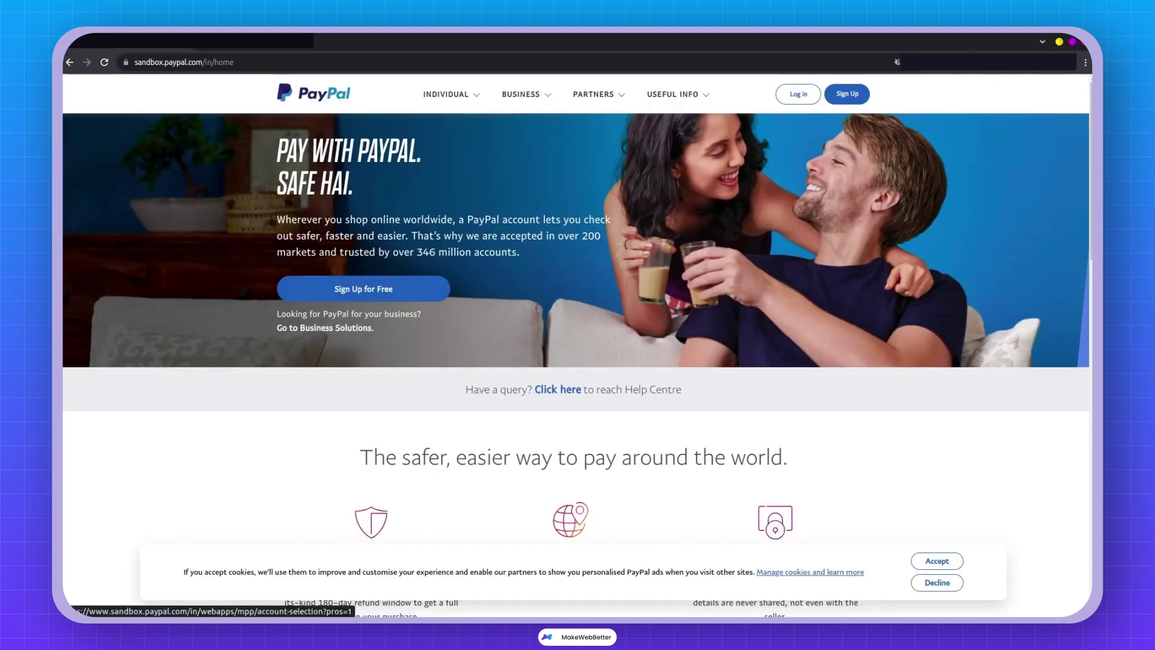
click(797, 93)
click(565, 221)
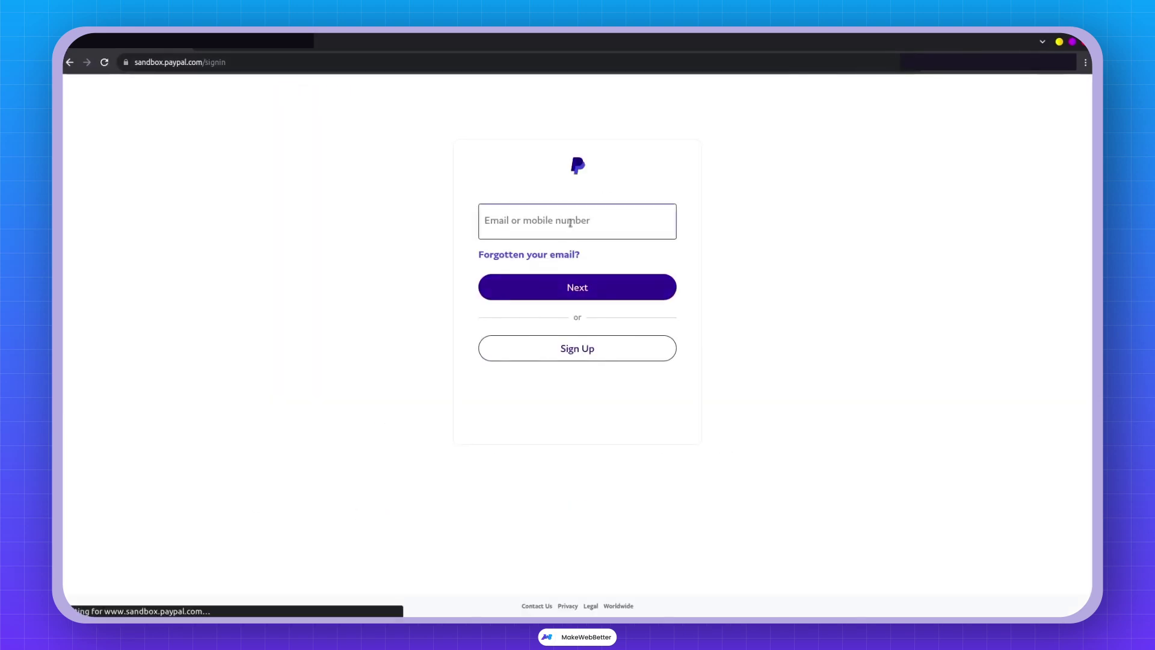
key(ctrl+v)
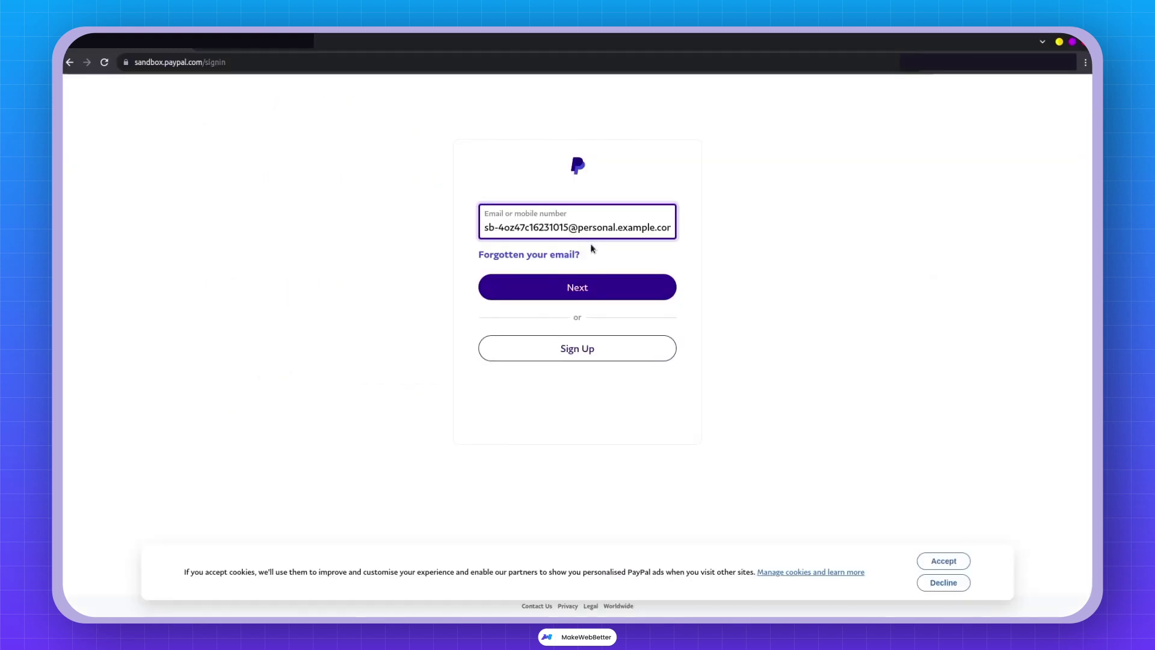
click(579, 286)
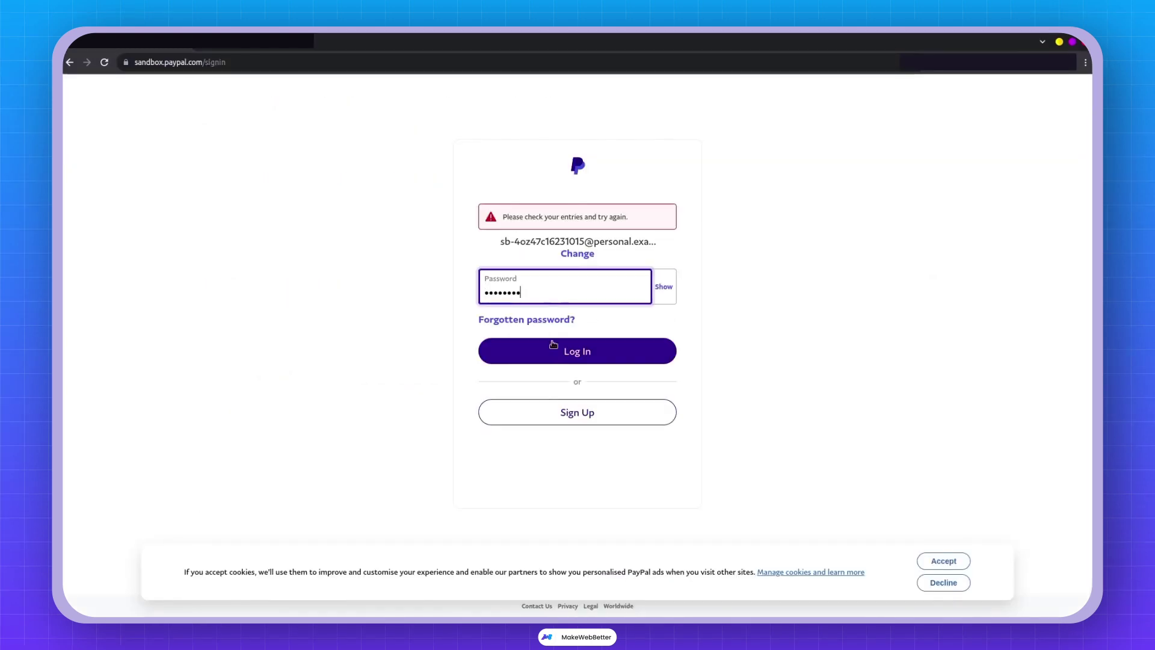
click(580, 346)
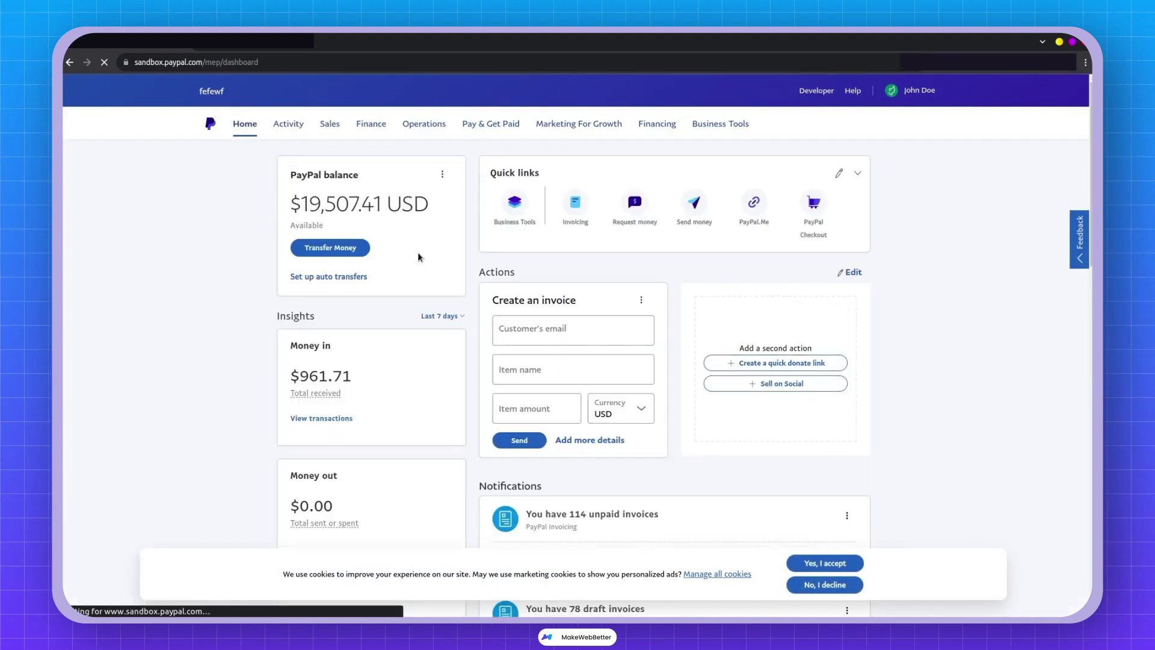
- View recent transactions, accept cookies, and inspect the newest $997.00 USD payment at 2:58 AM
click(317, 420)
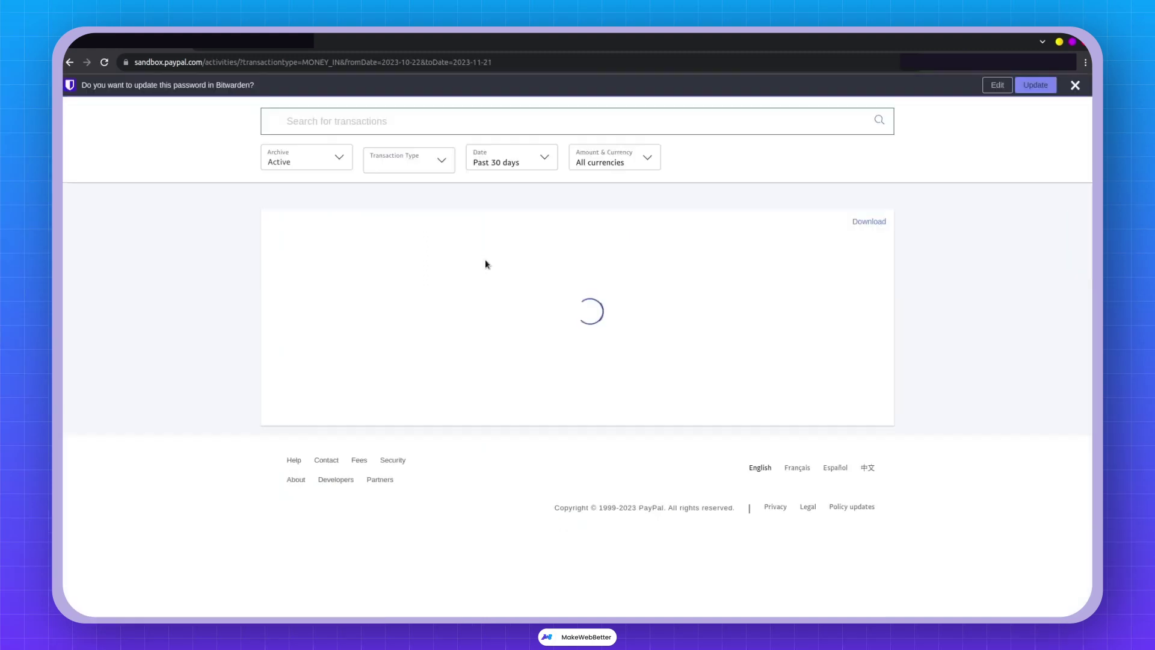
click(804, 563)
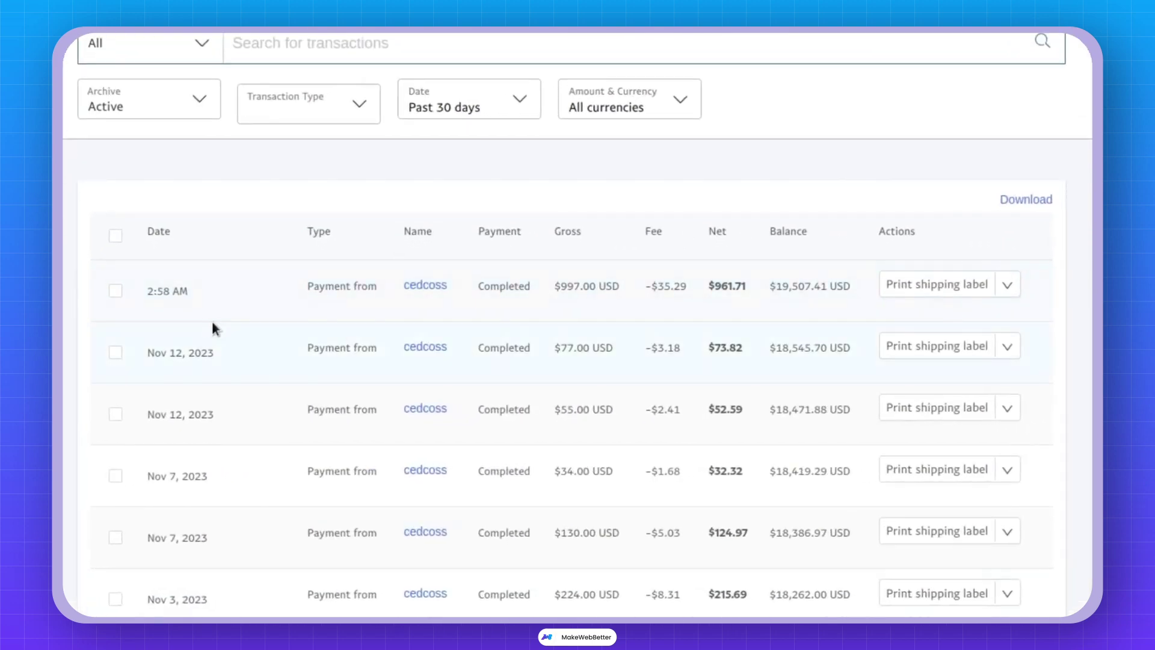
drag(142, 292, 187, 291)
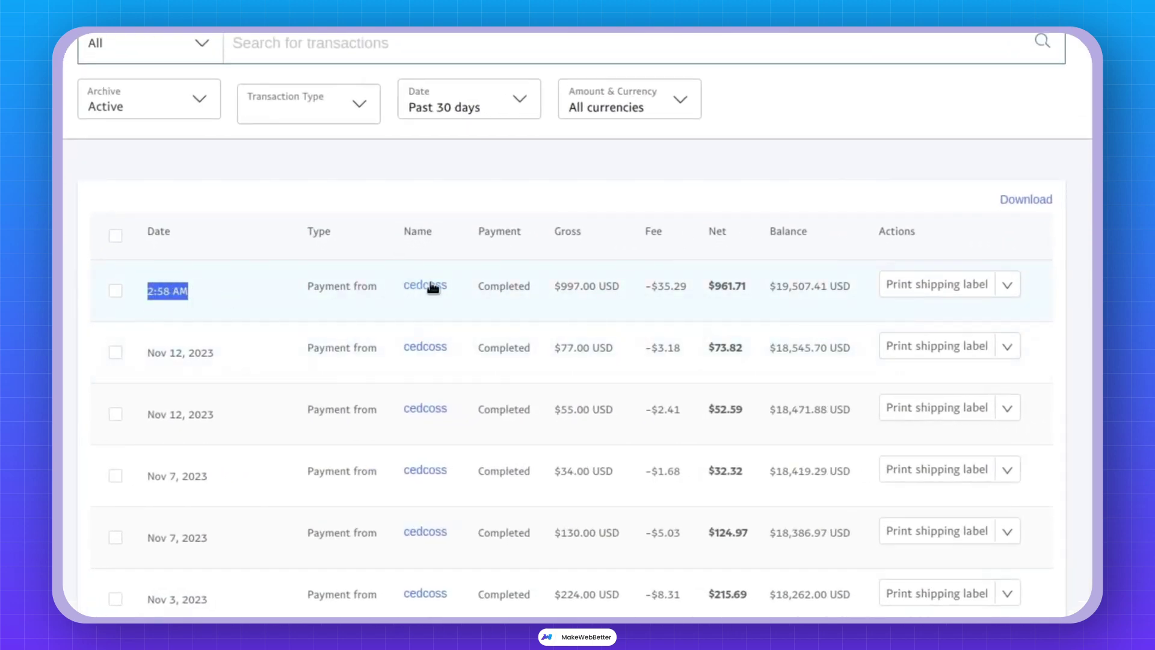
click(701, 286)
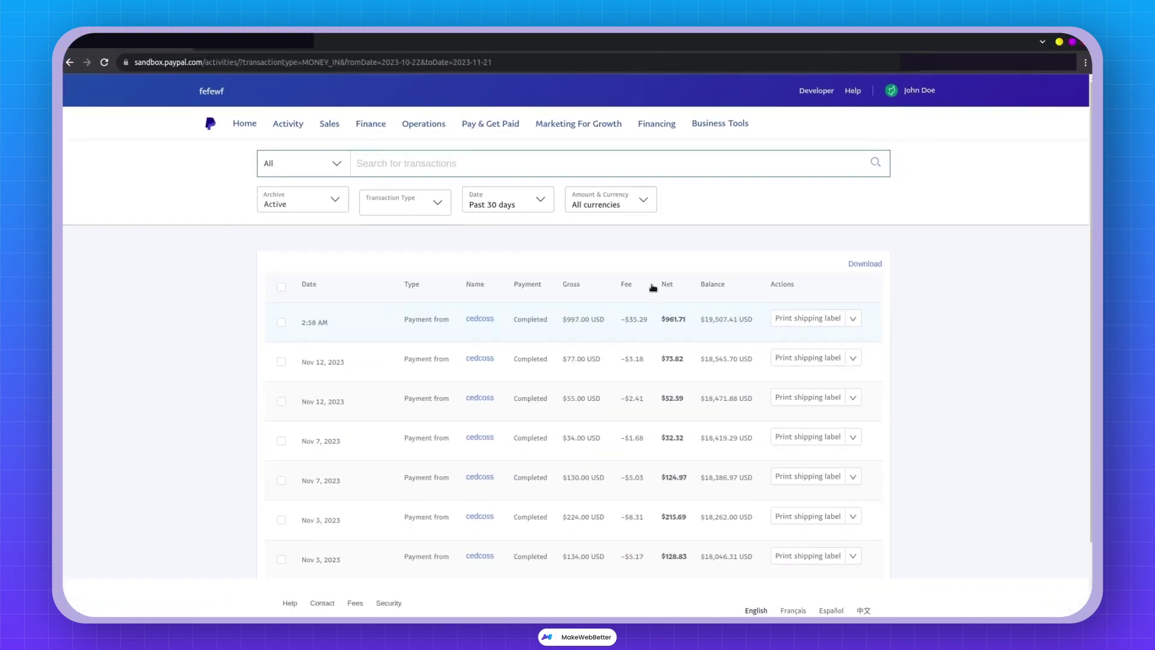
drag(564, 318, 606, 327)
click(321, 325)
click(280, 323)
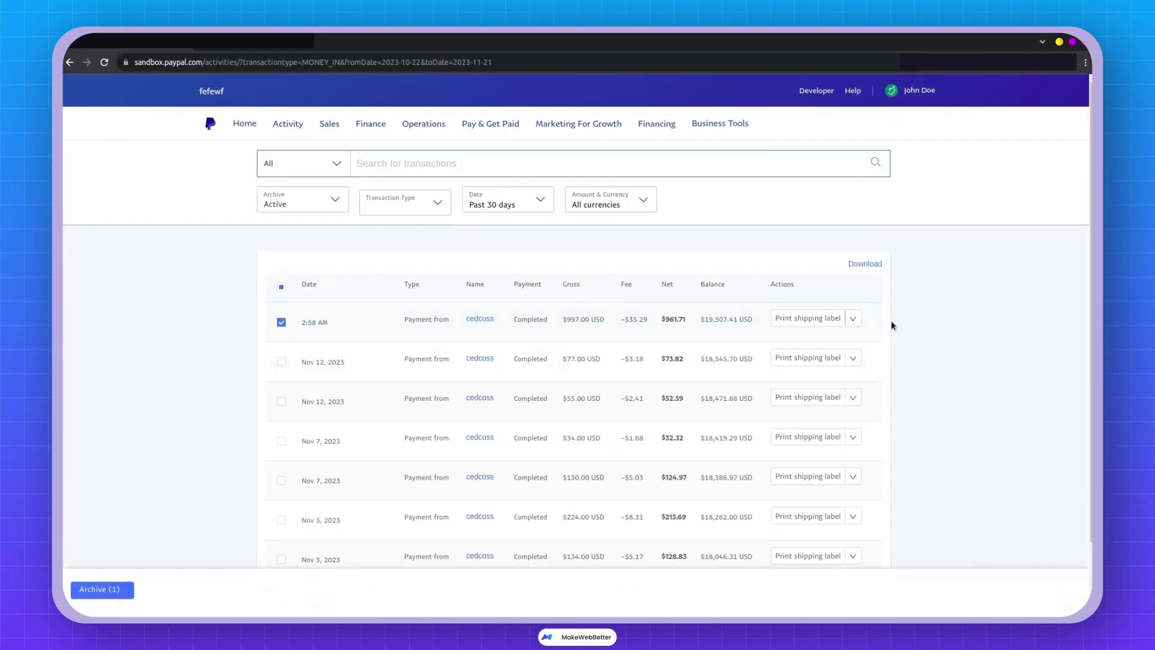
click(281, 322)
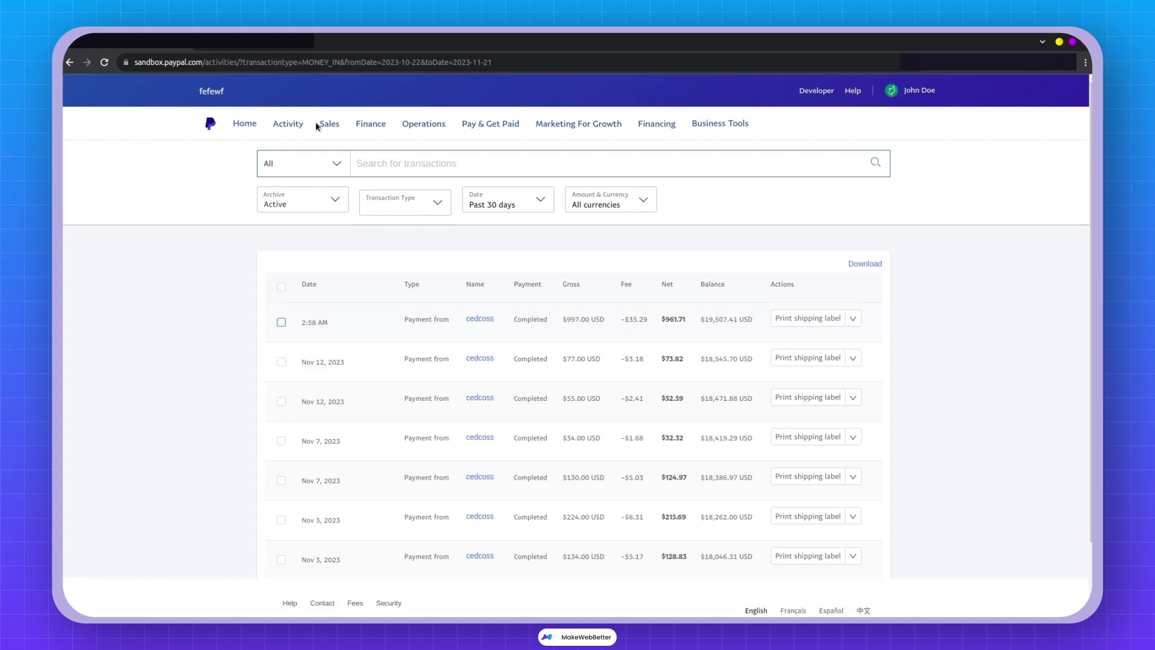
- Open Activity > All Transactions and view the $997.00 USD payment's details
mouse_move(295, 122)
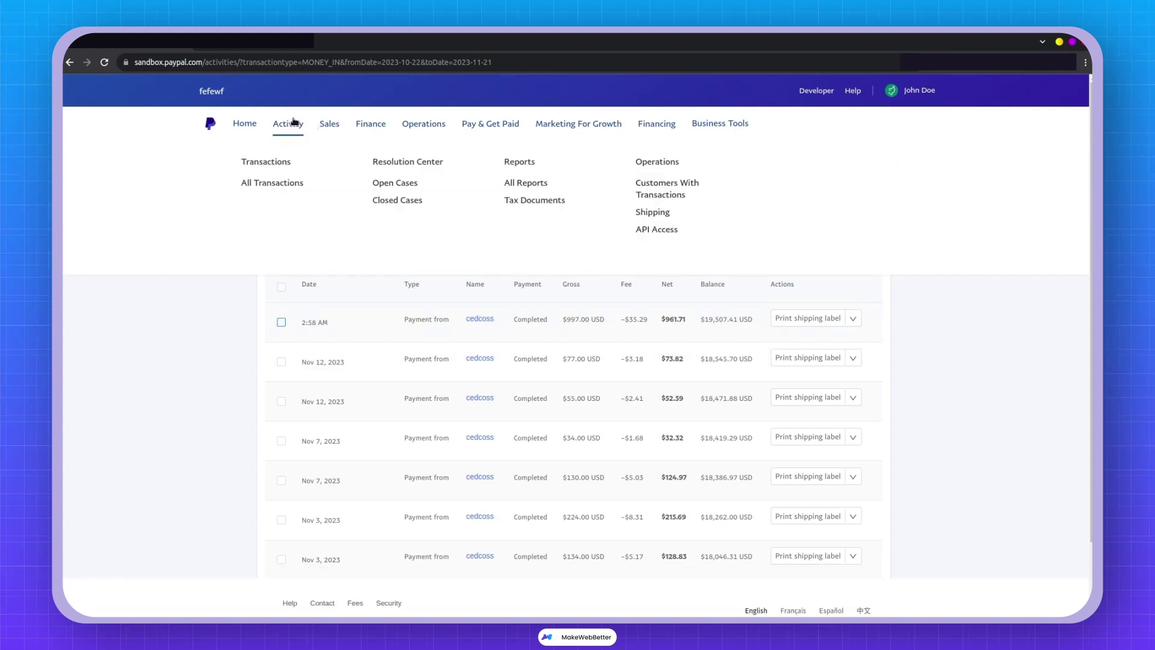
click(278, 183)
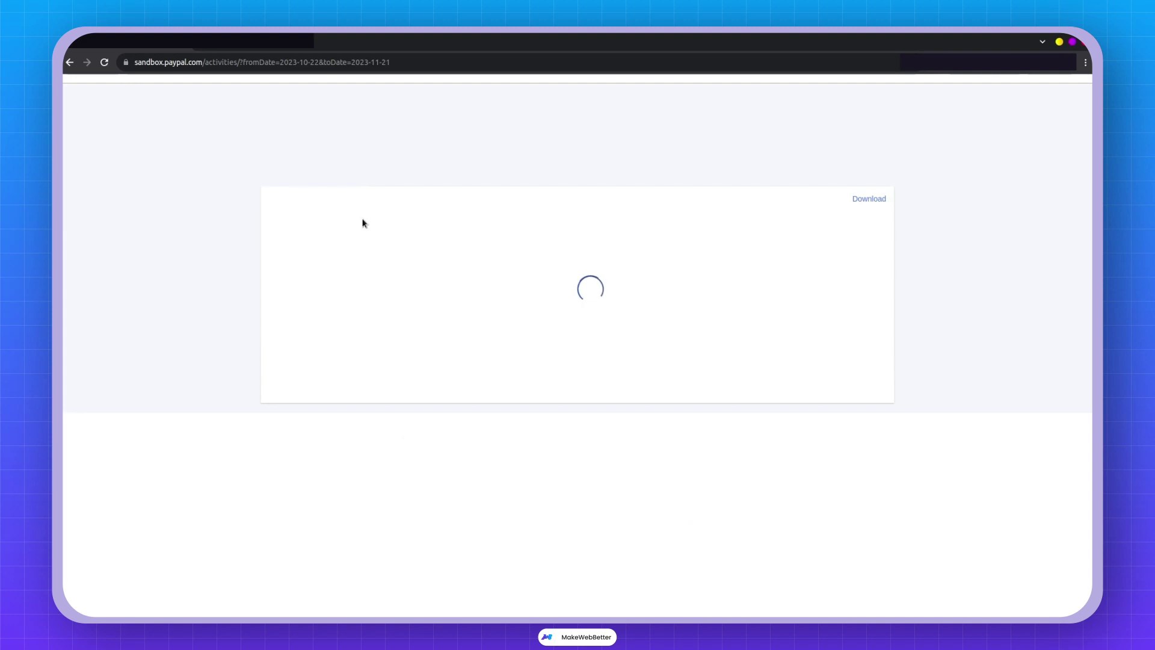
click(479, 321)
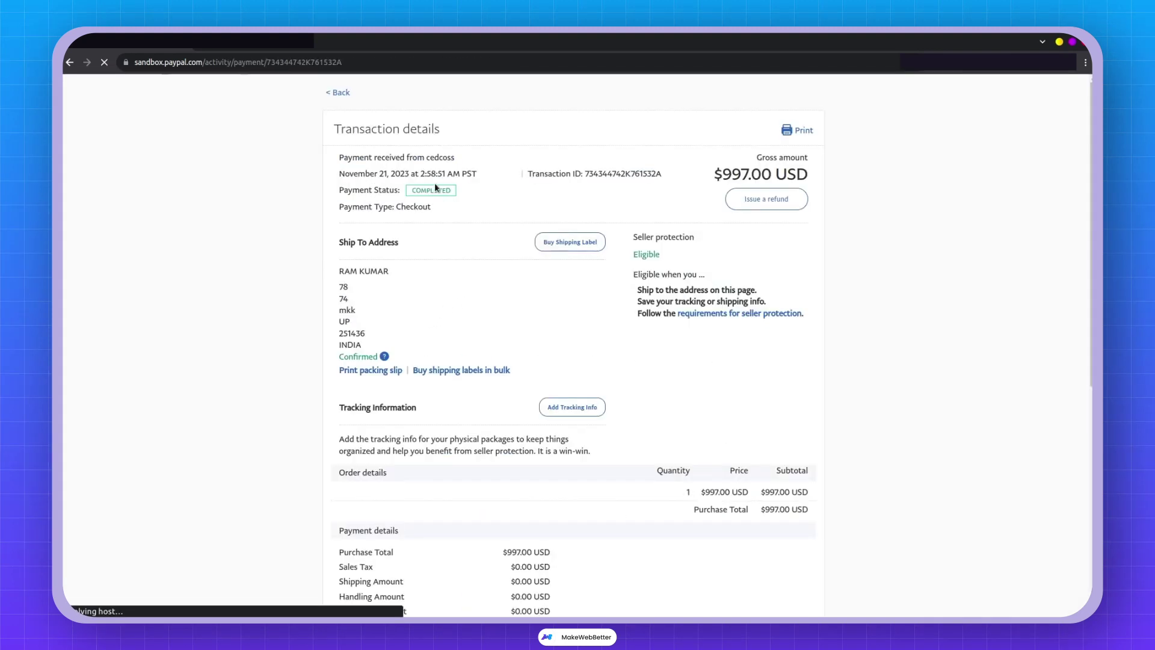
- Check the buyer's name and address and the -$35.29 PayPal fee in the sandbox transaction details
scroll(276, 284, down, 1)
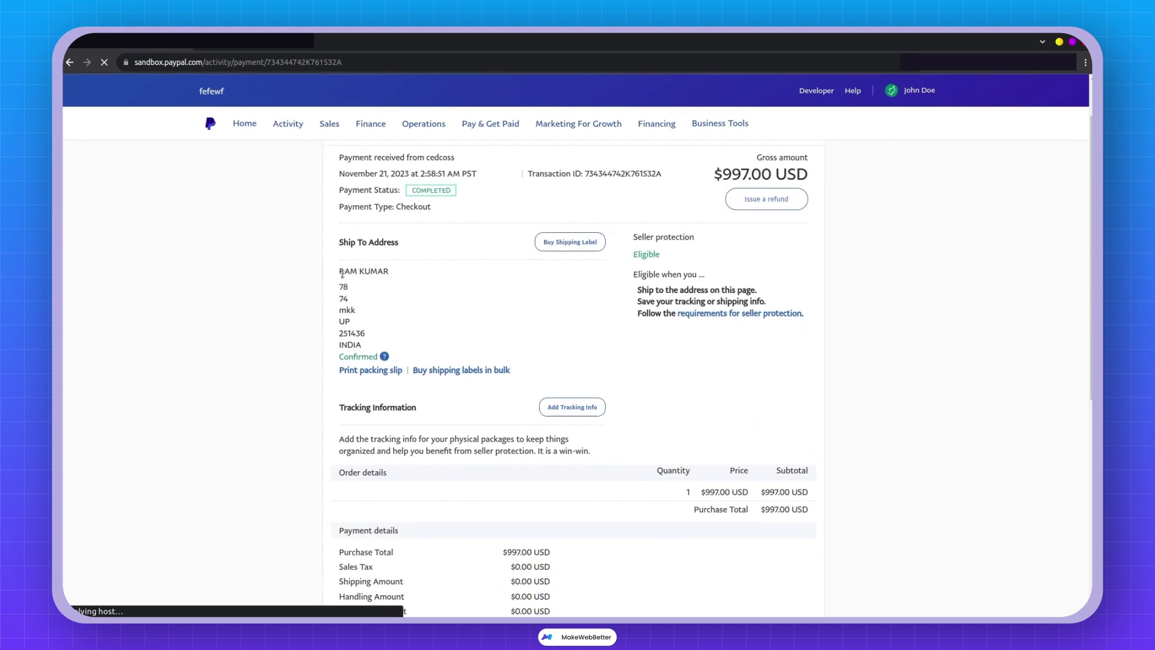
drag(343, 274, 347, 287)
scroll(480, 483, down, 2)
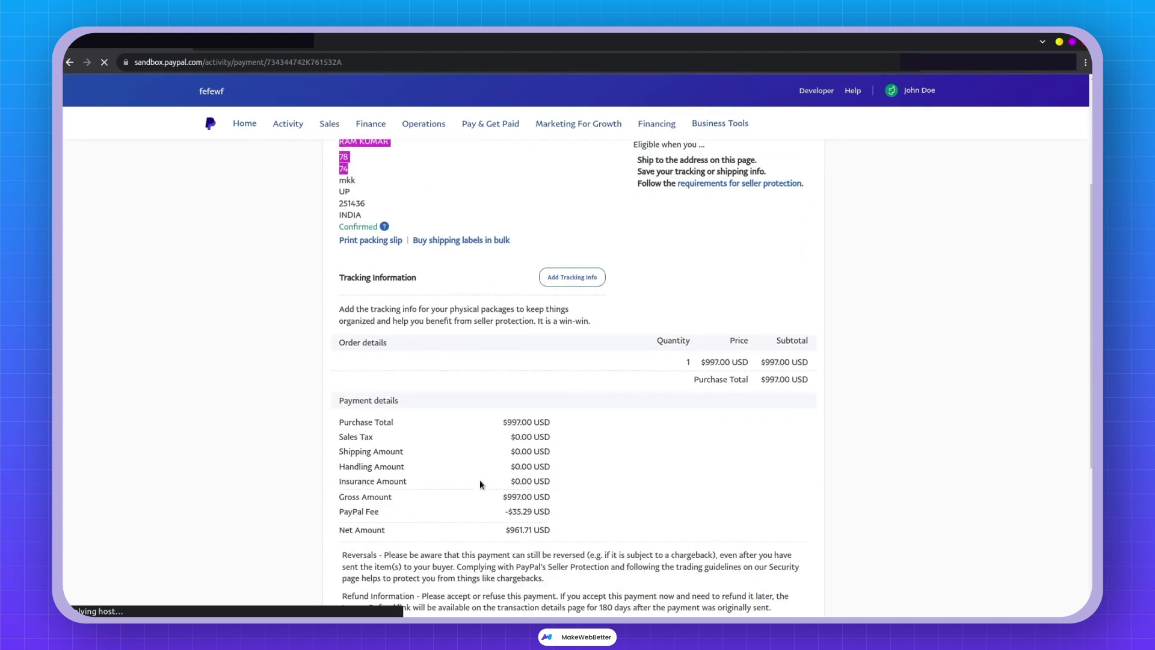
drag(506, 511, 543, 515)
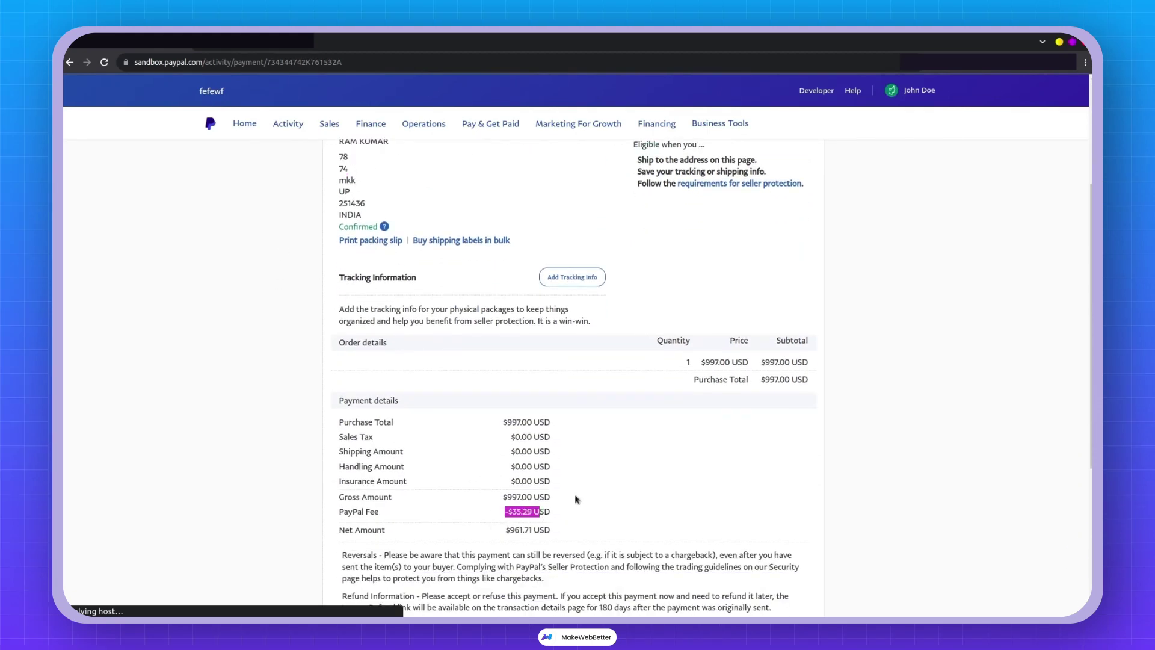
- Confirm the $997.00 gross amount, then return to FormPay's Forms list
scroll(584, 482, up, 3)
drag(712, 240, 773, 241)
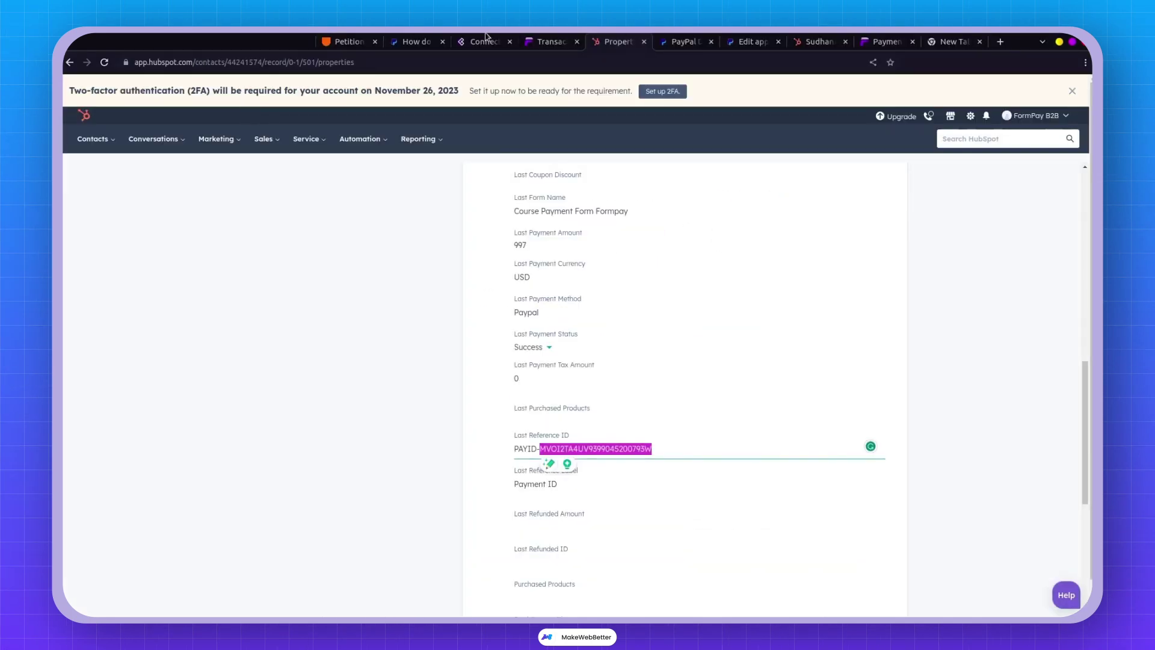
click(544, 40)
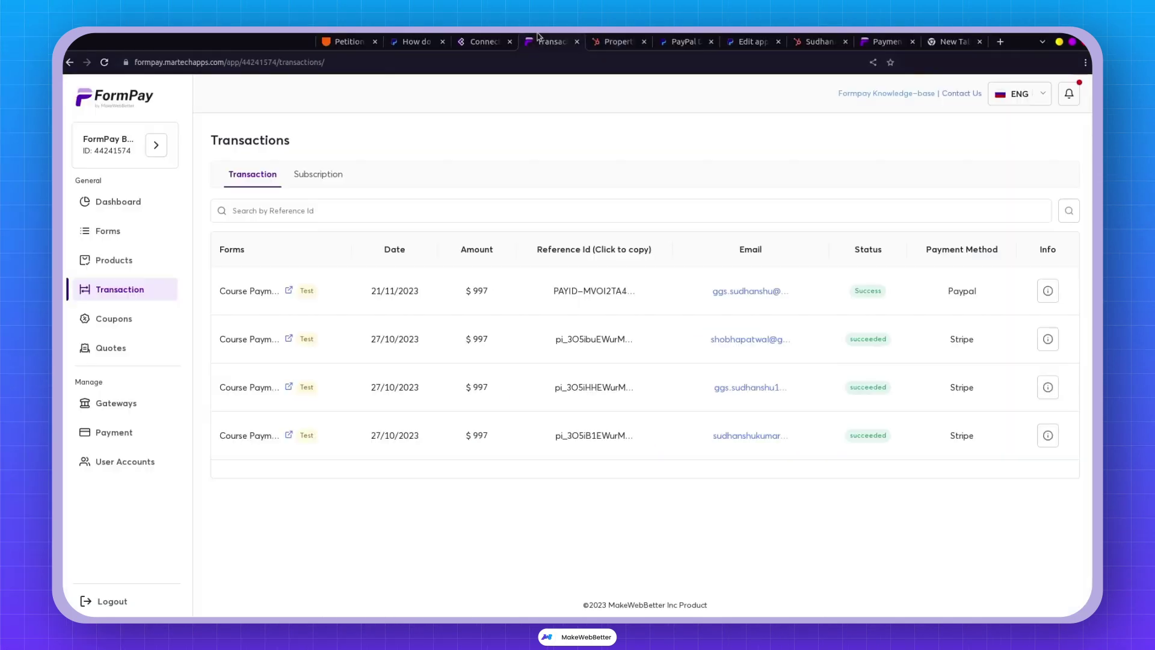
click(109, 230)
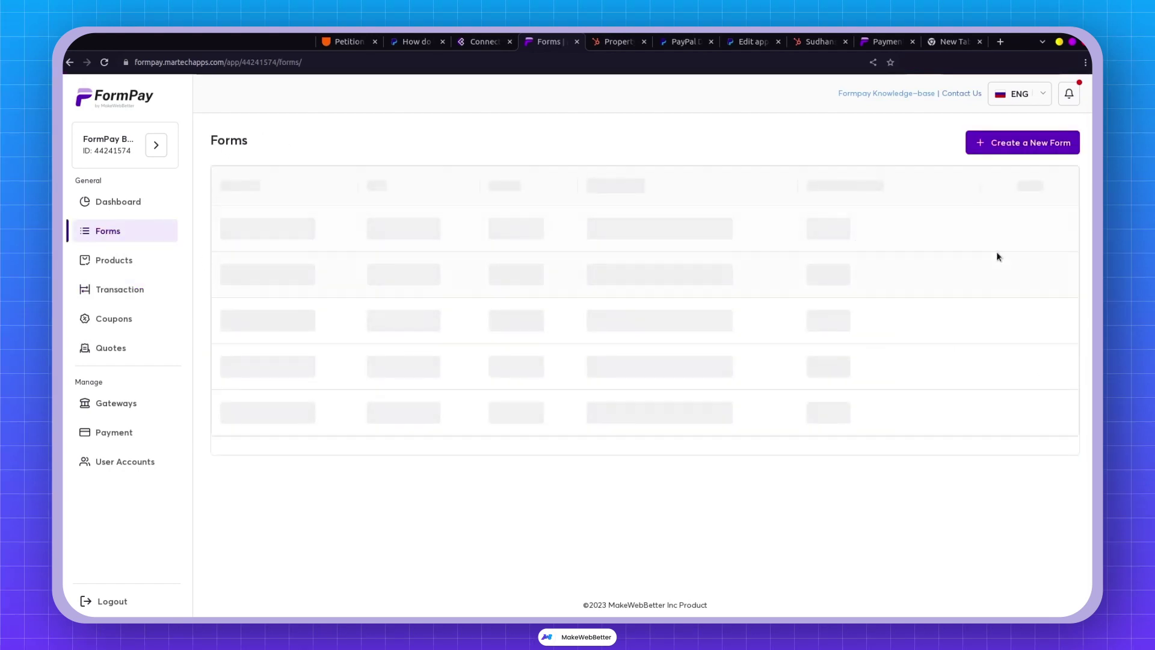
- Edit Course Payment Form Formpay, review its Payment, Styles and Products tabs, and find the PayPal payment method
click(993, 272)
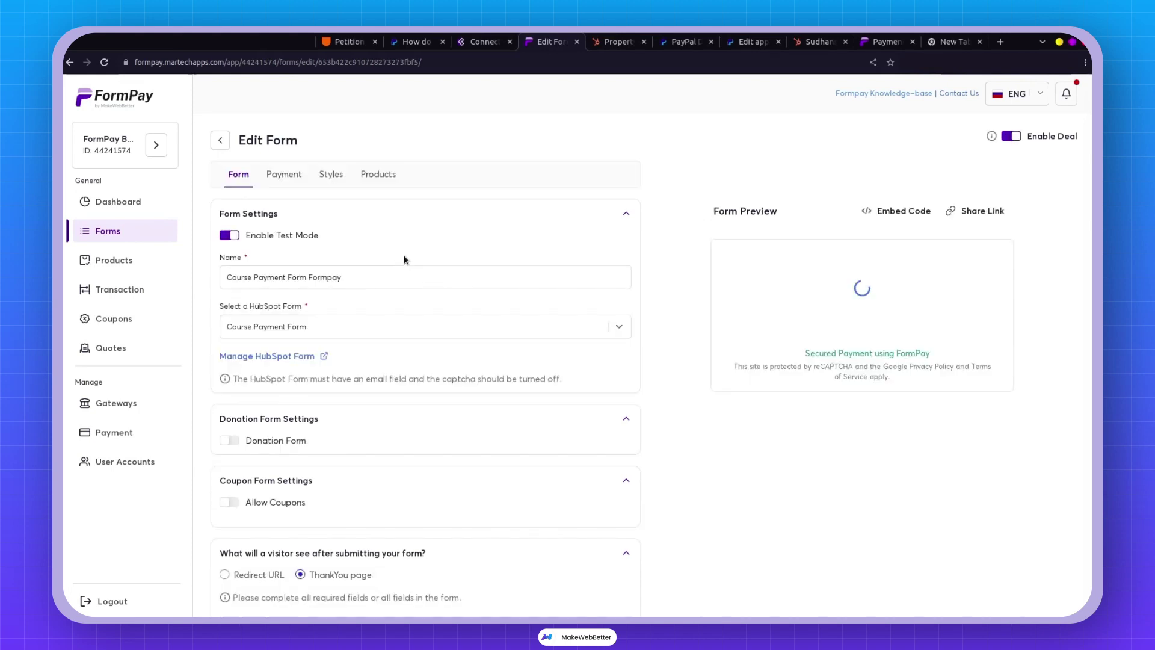
click(284, 174)
click(318, 175)
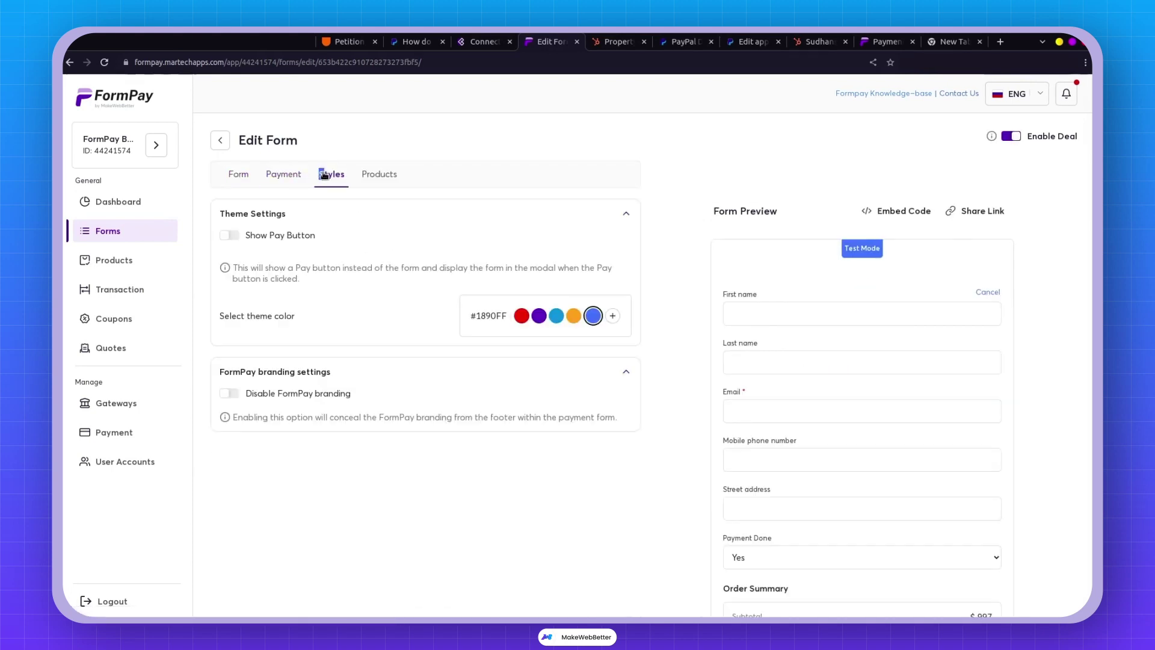
click(380, 176)
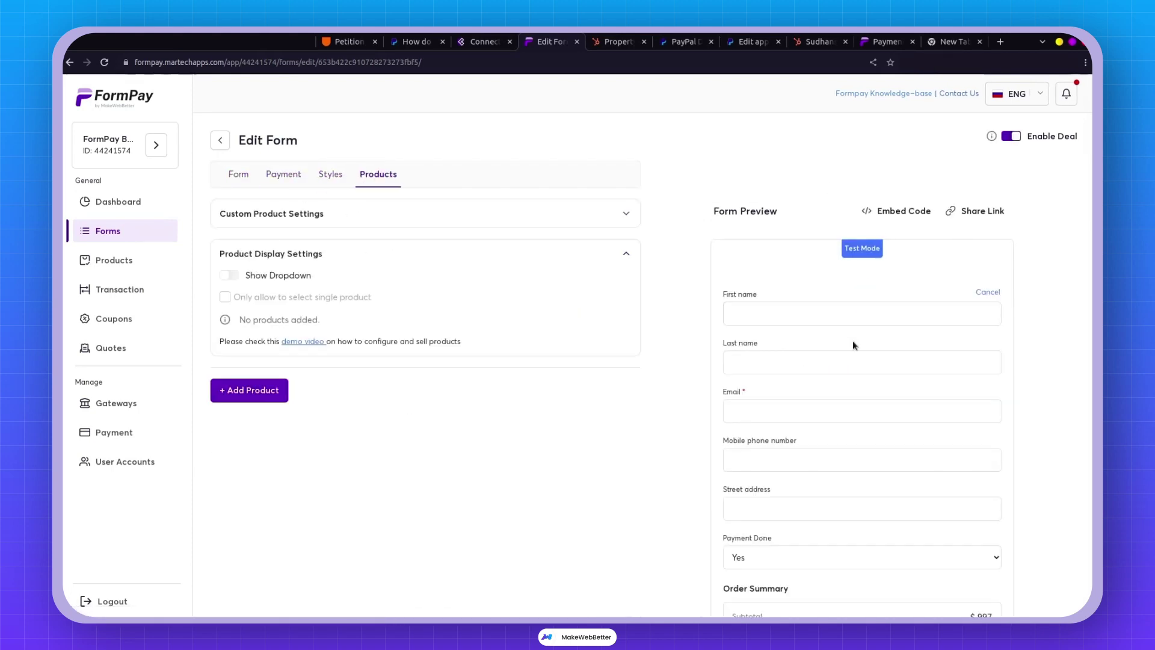
click(236, 175)
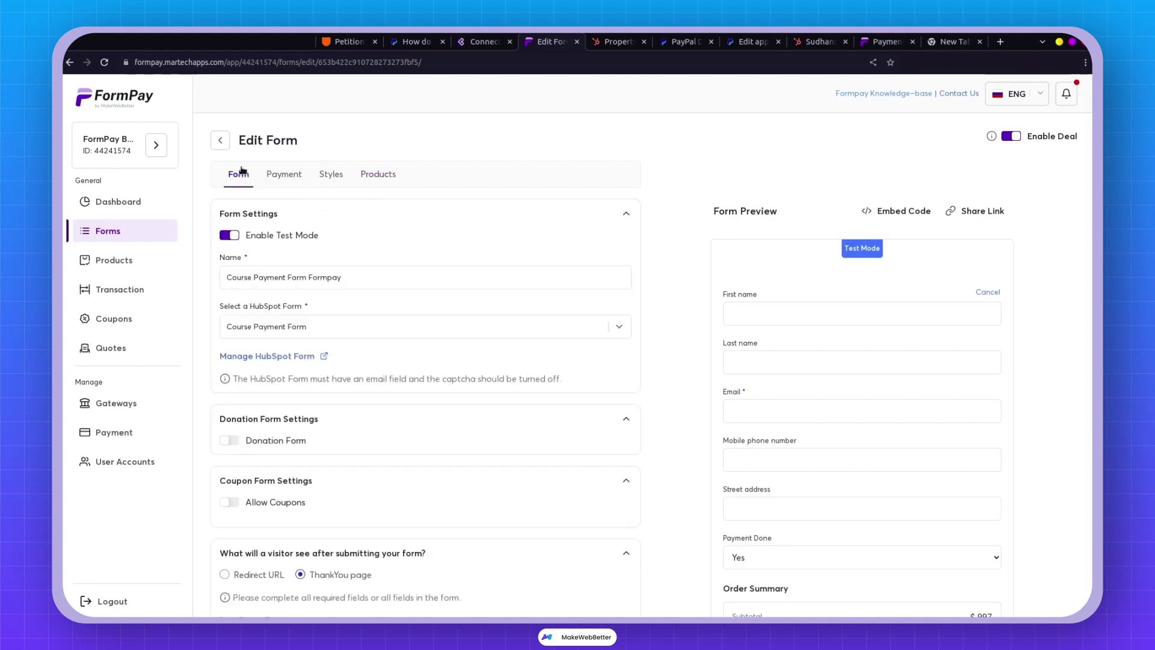
scroll(398, 346, down, 12)
scroll(398, 346, down, 2)
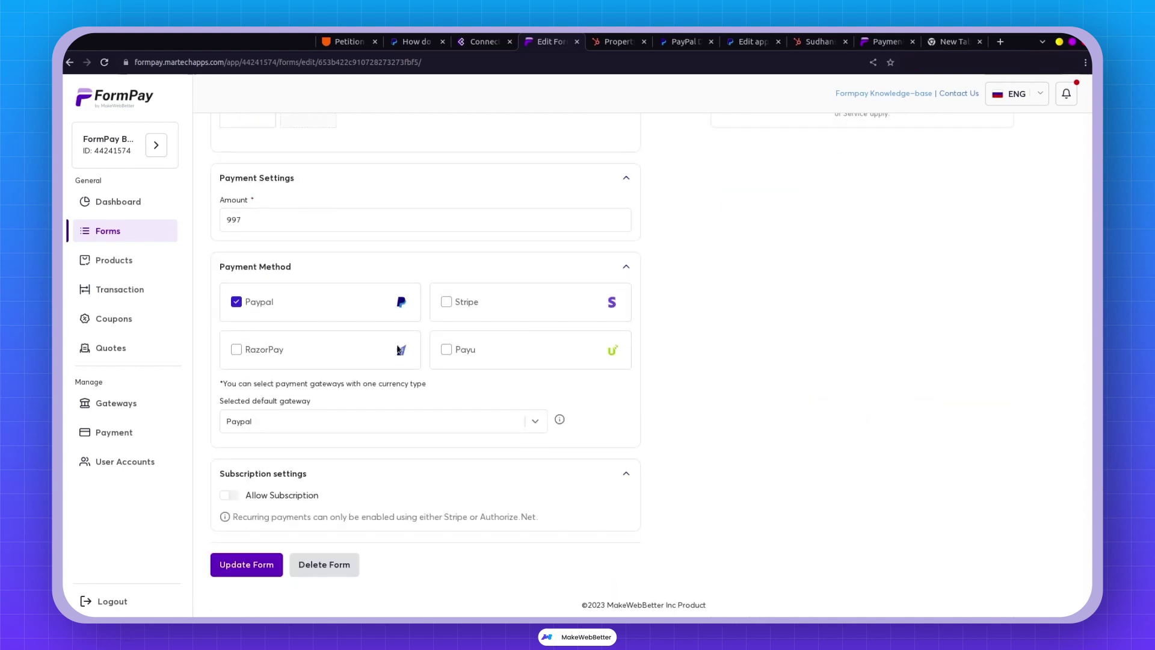